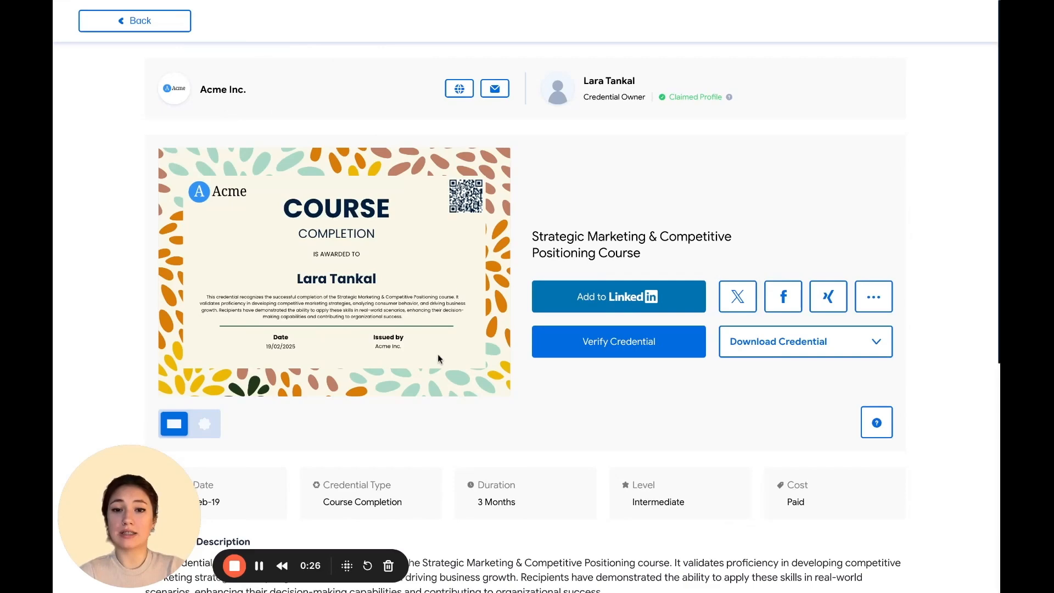
pyautogui.scroll(-4, 448, 368)
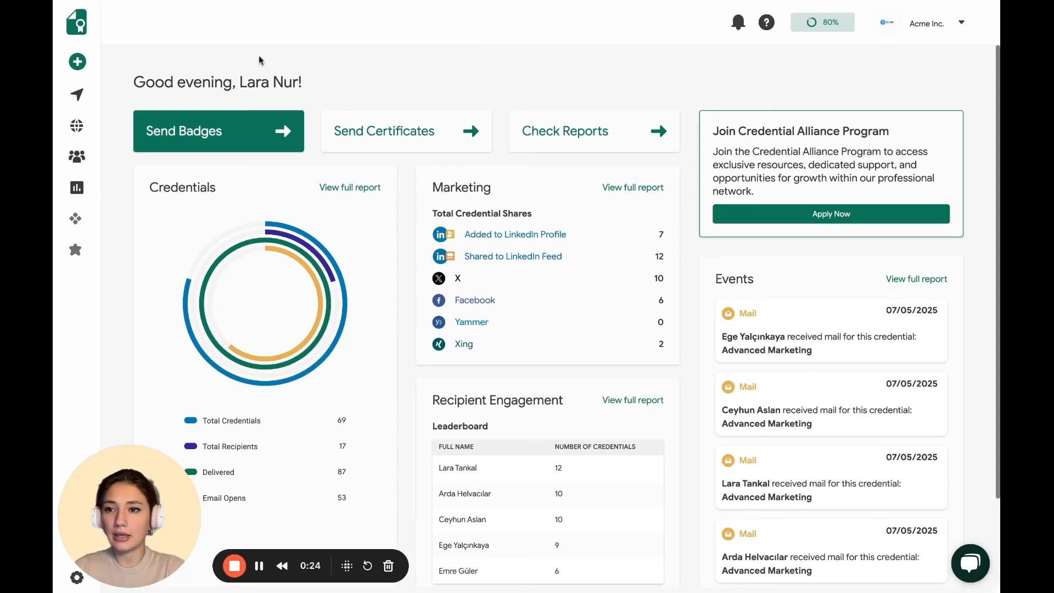
# Start sending certificates, skip the AI description to create manually, and begin a new credential design
pyautogui.moveTo(111, 60)
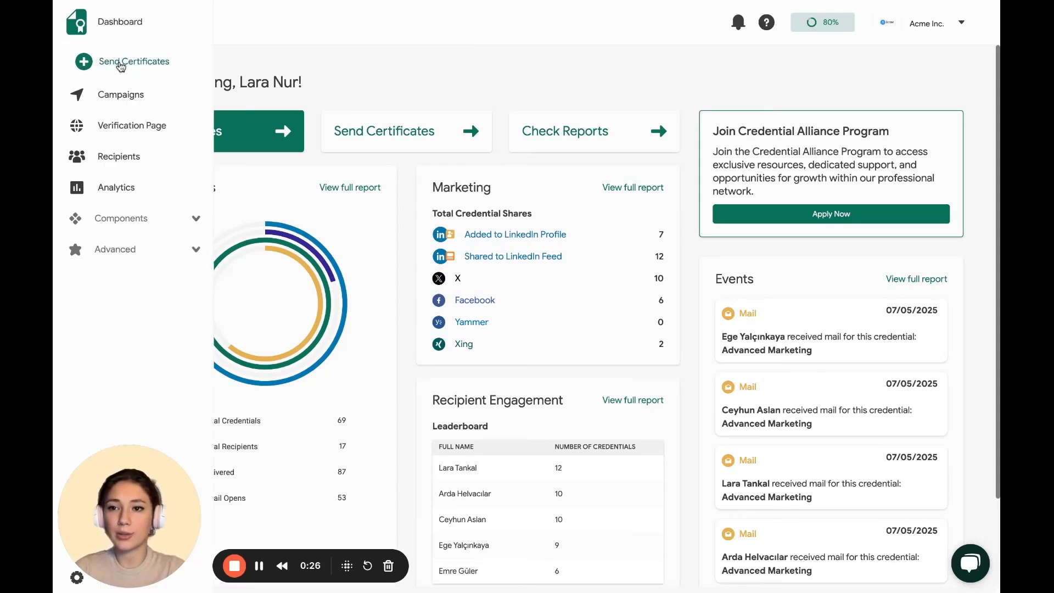
pyautogui.click(120, 62)
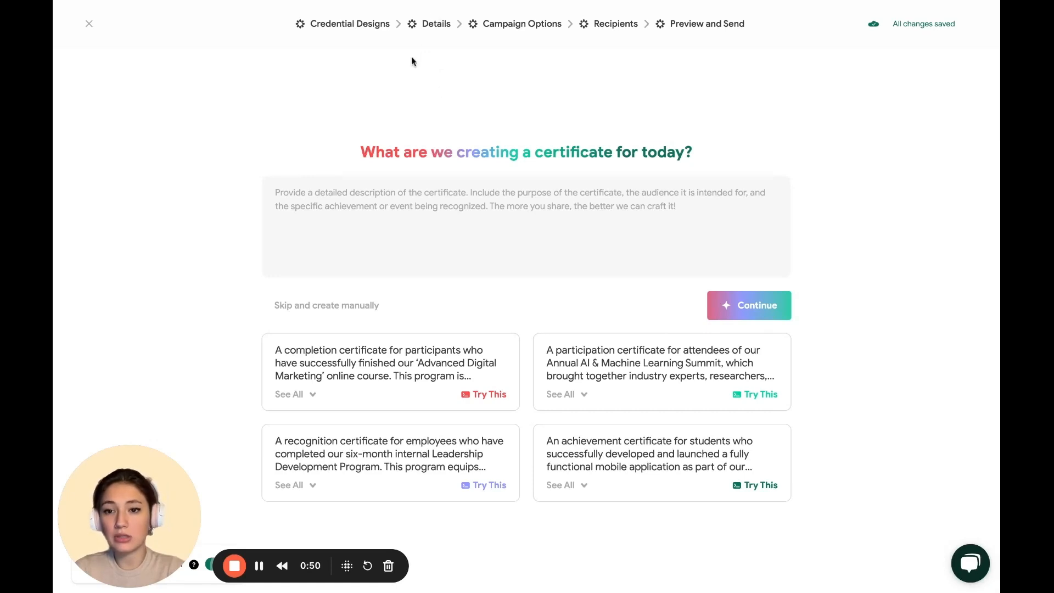
pyautogui.click(342, 309)
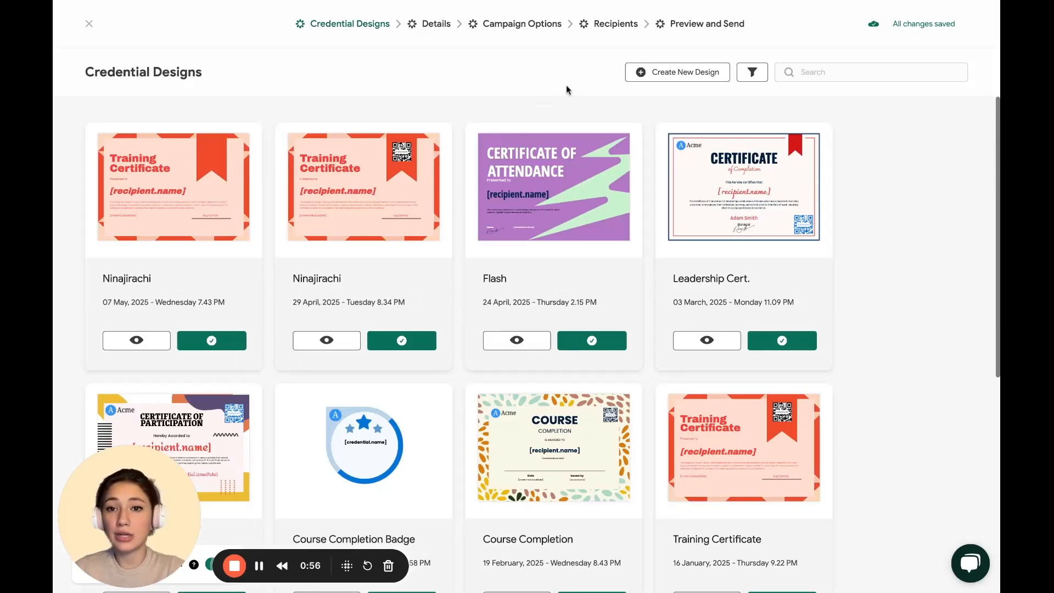
pyautogui.click(661, 78)
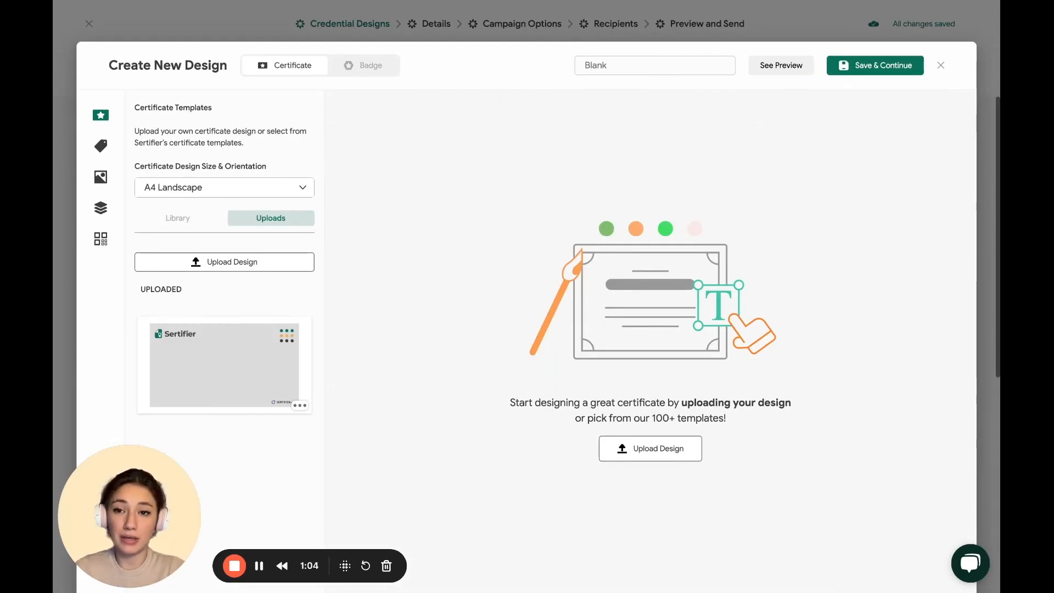
pyautogui.click(367, 73)
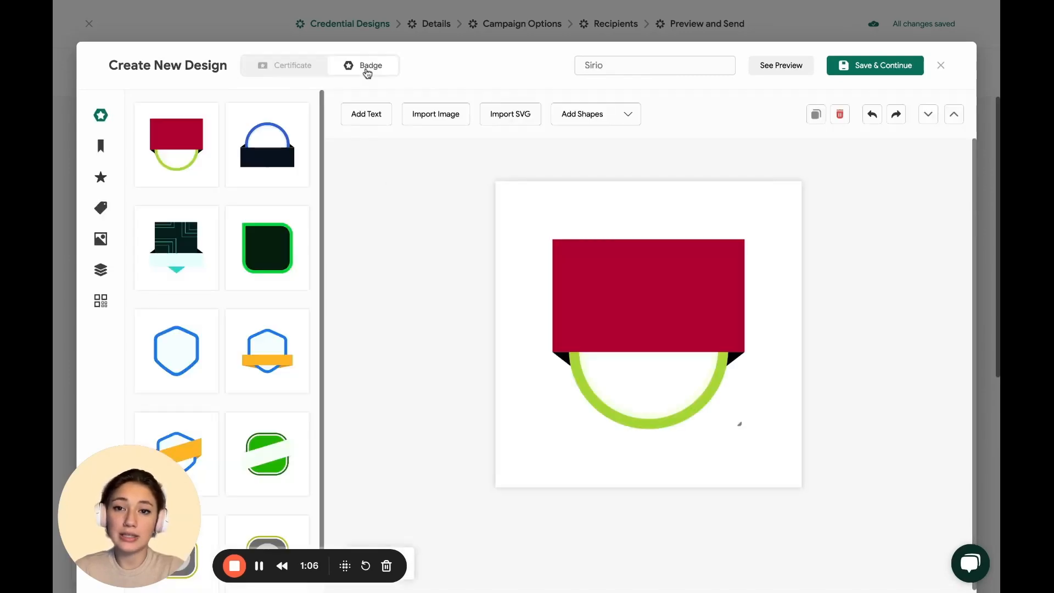
pyautogui.click(289, 72)
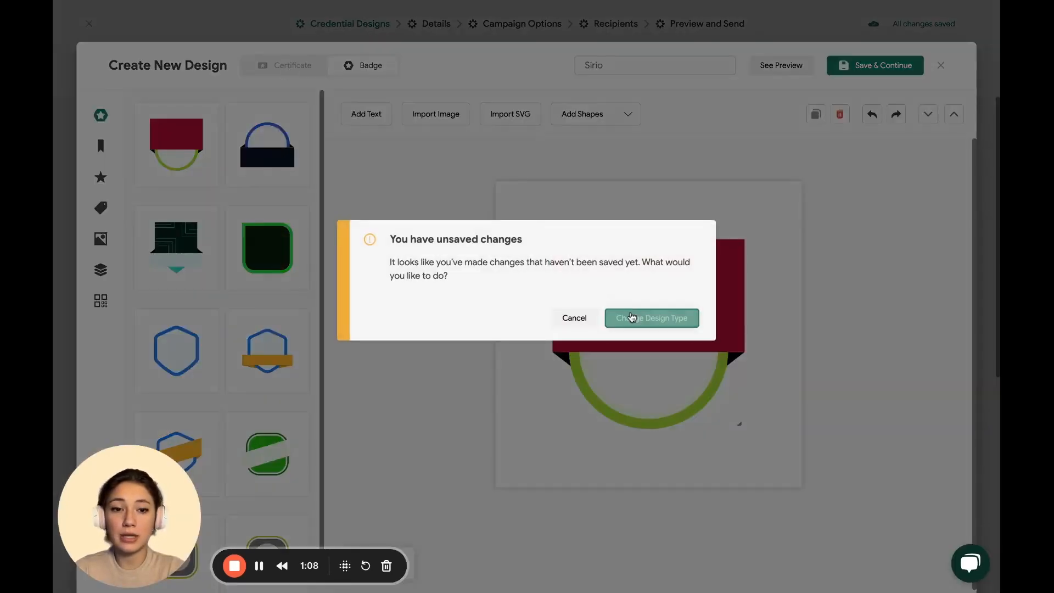
pyautogui.click(652, 318)
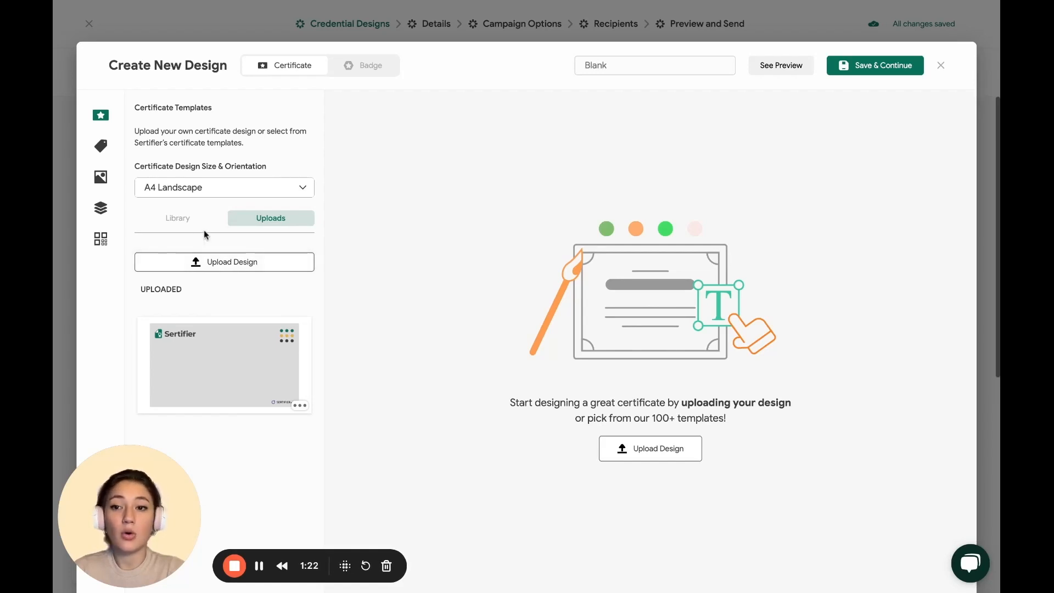
# Apply the orange Training Certificate template from the A4 Landscape library to the new design
pyautogui.click(183, 222)
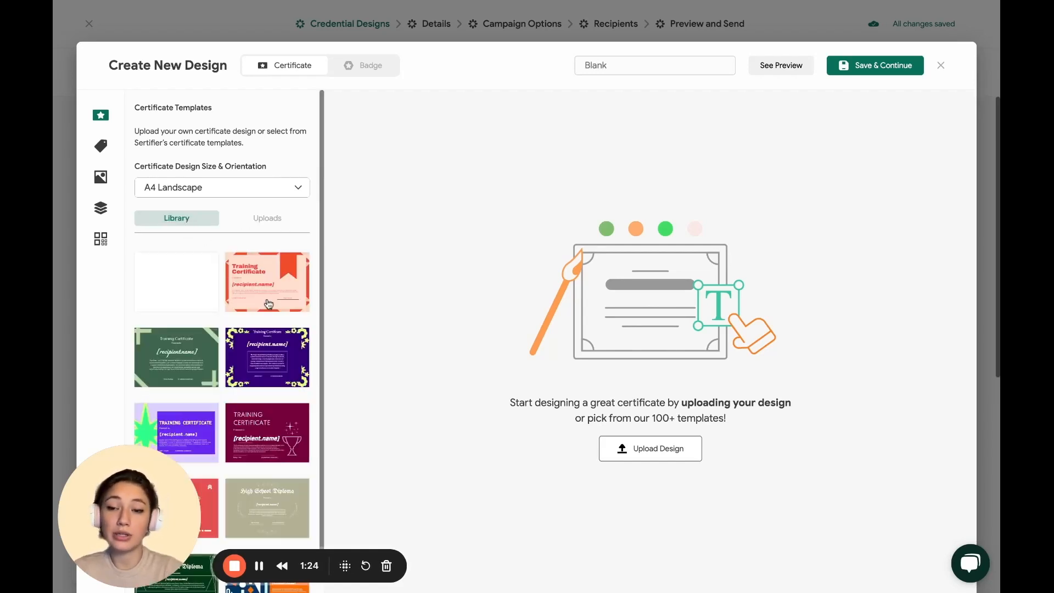
pyautogui.scroll(-1, 269, 304)
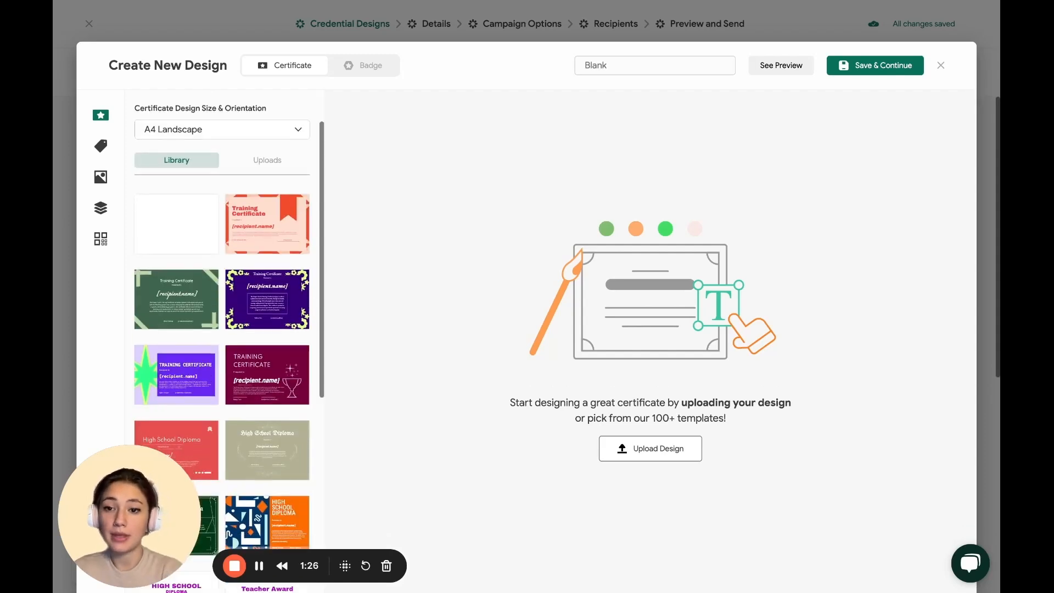
pyautogui.scroll(1, 268, 304)
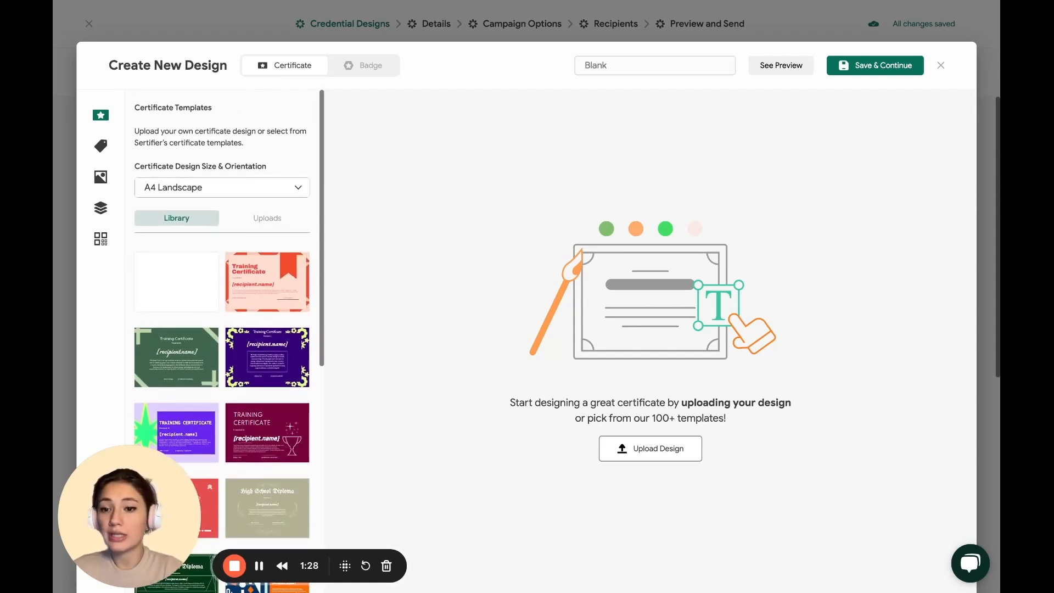
pyautogui.click(268, 296)
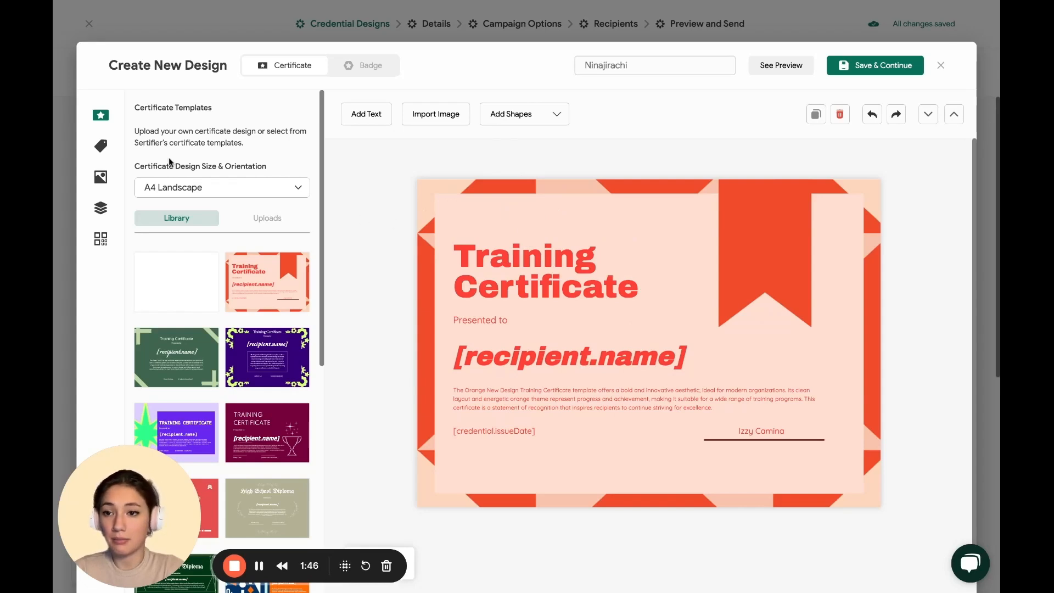
# Review the default and custom attributes available for the certificate, and save the design to continue to the credential details
pyautogui.click(128, 149)
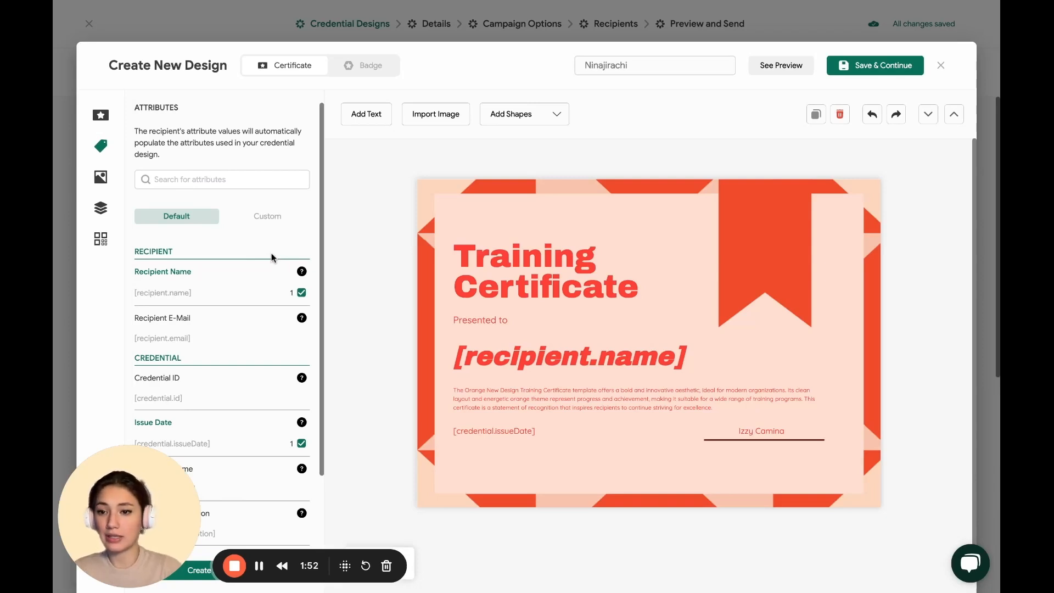
pyautogui.scroll(-3, 221, 236)
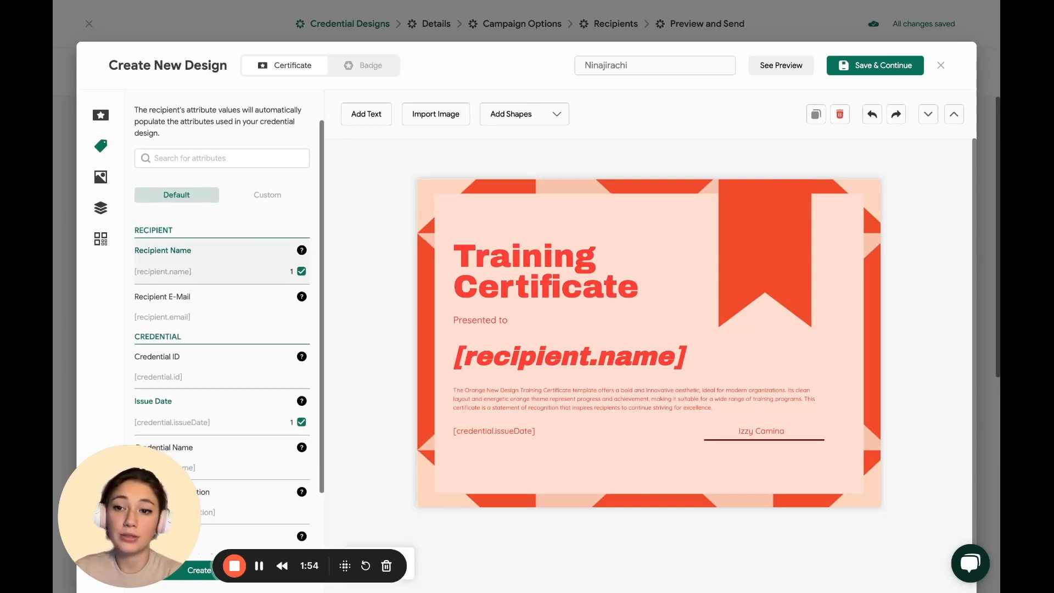
pyautogui.scroll(3, 222, 236)
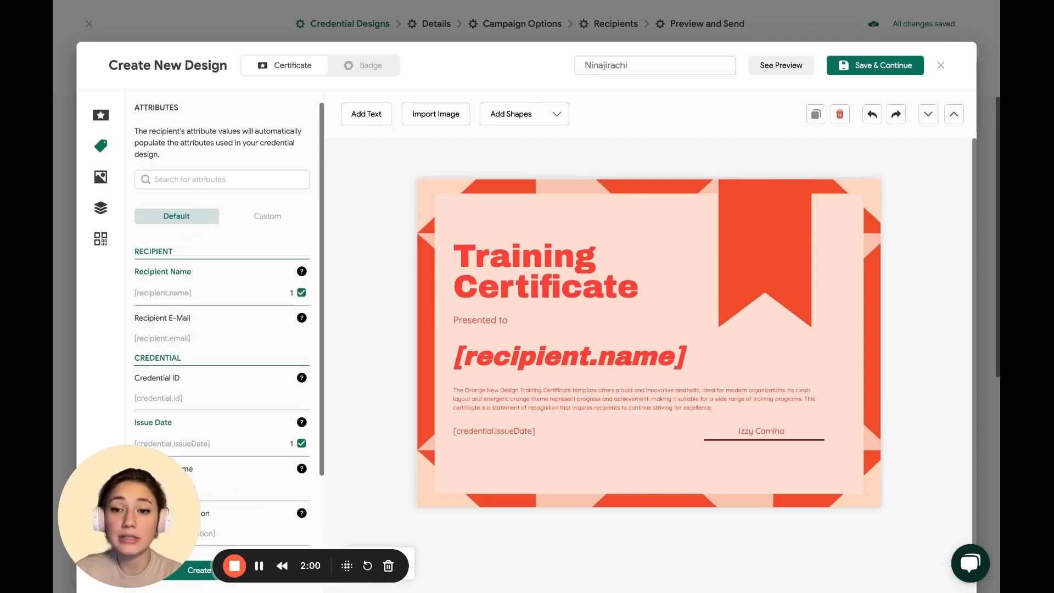
pyautogui.click(280, 218)
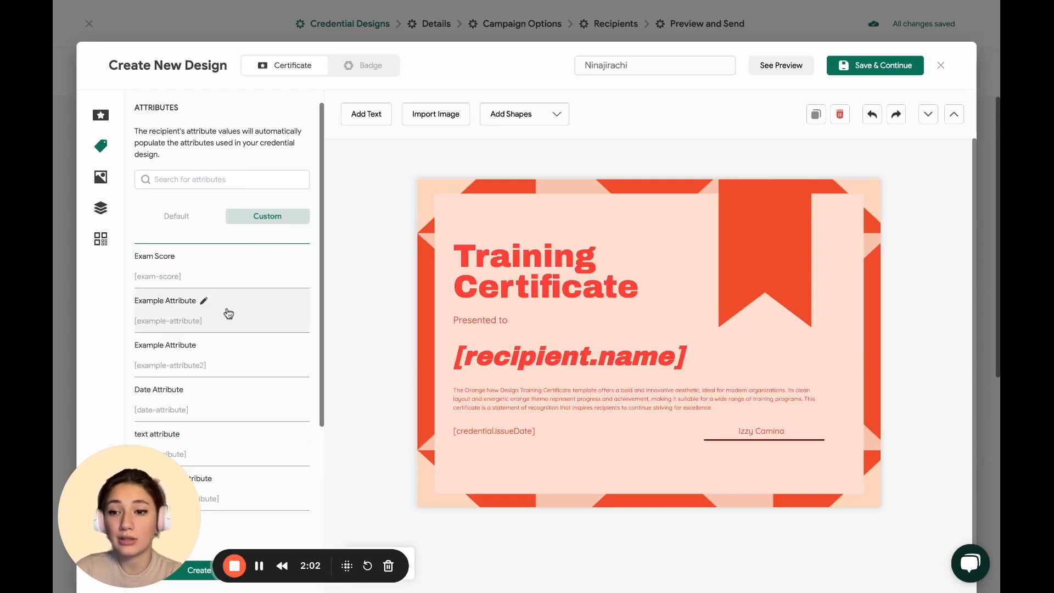
pyautogui.scroll(-3, 228, 313)
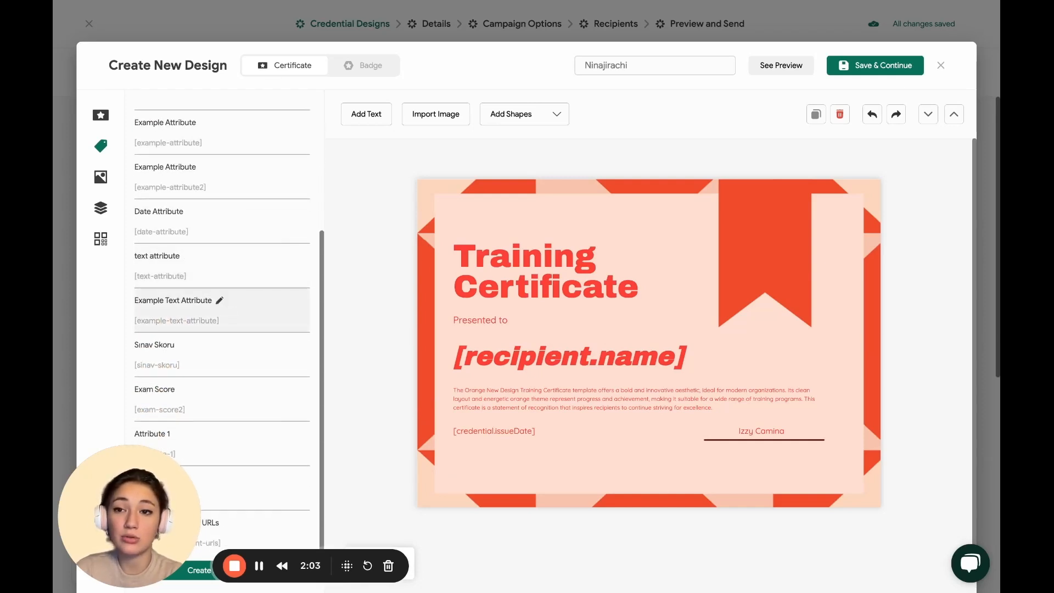
pyautogui.scroll(3, 222, 310)
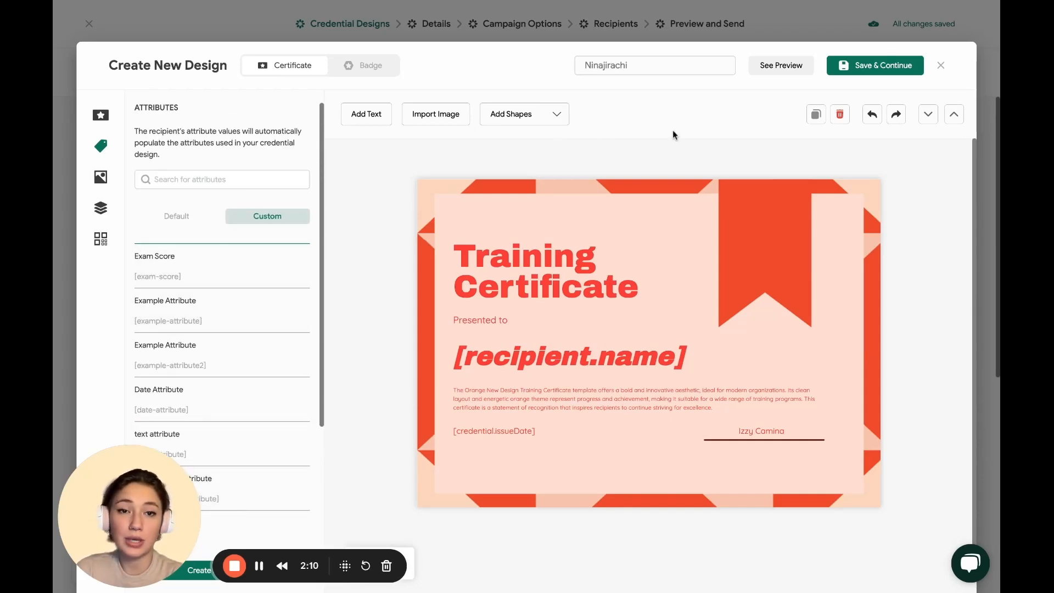
pyautogui.click(845, 77)
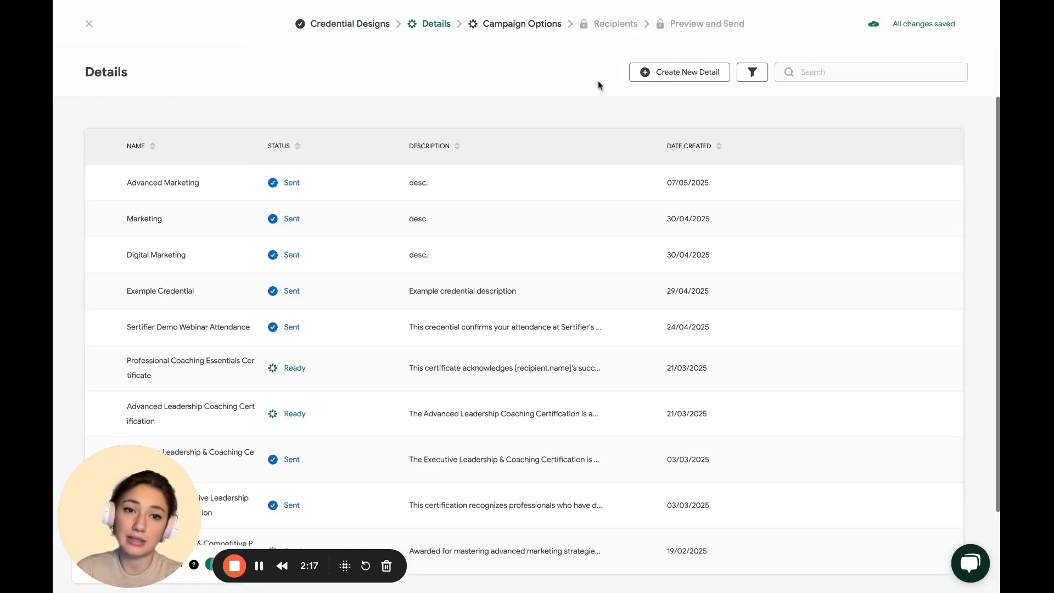
# Create a new detail with the credential title "Advanced Marketing" and the description "desc."
pyautogui.click(683, 76)
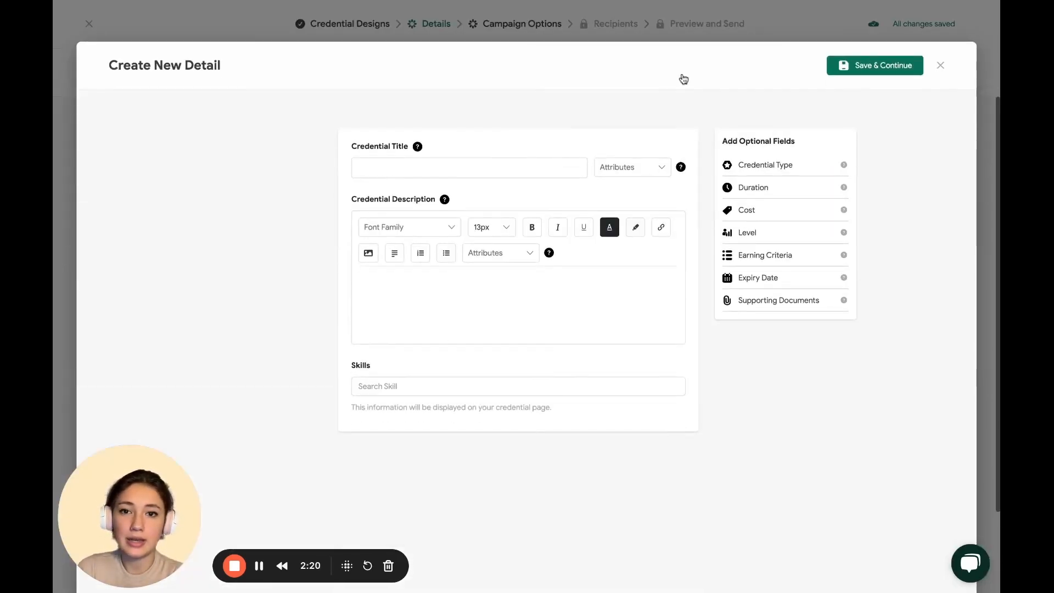
pyautogui.click(467, 165)
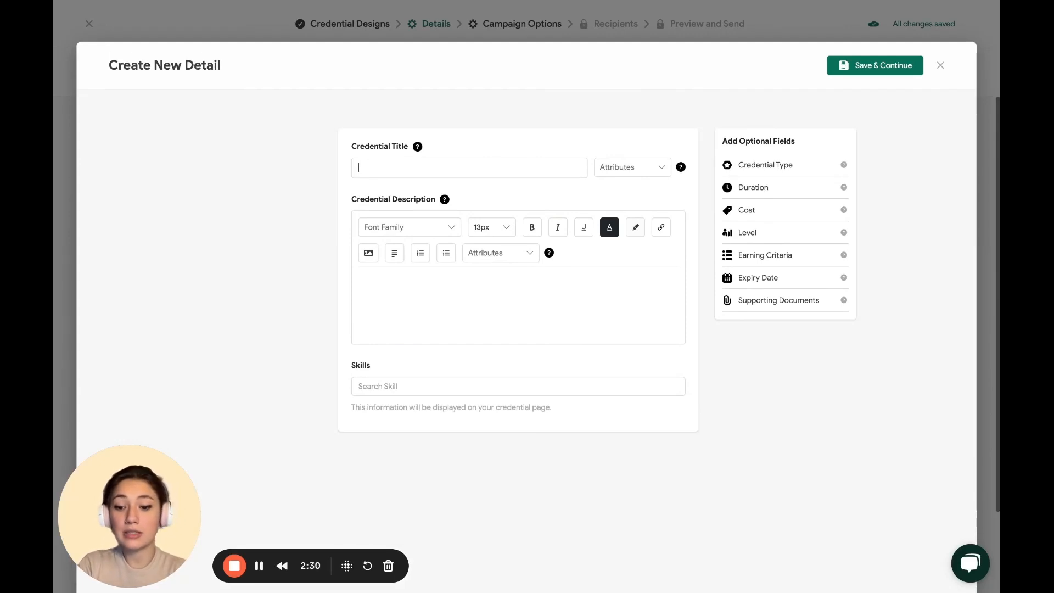
pyautogui.write('Advanced ')
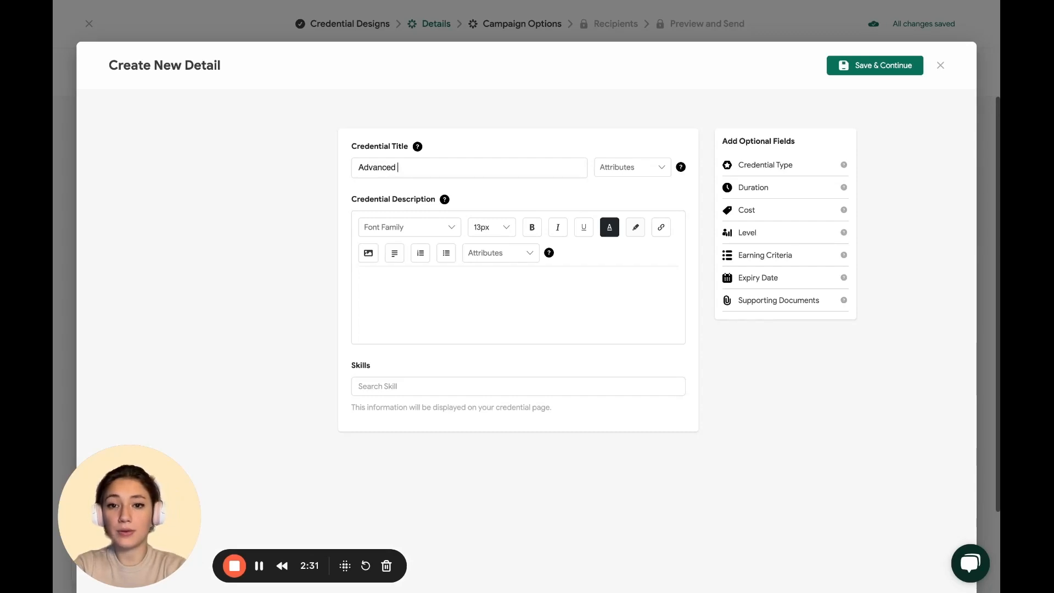
pyautogui.write('Marketing')
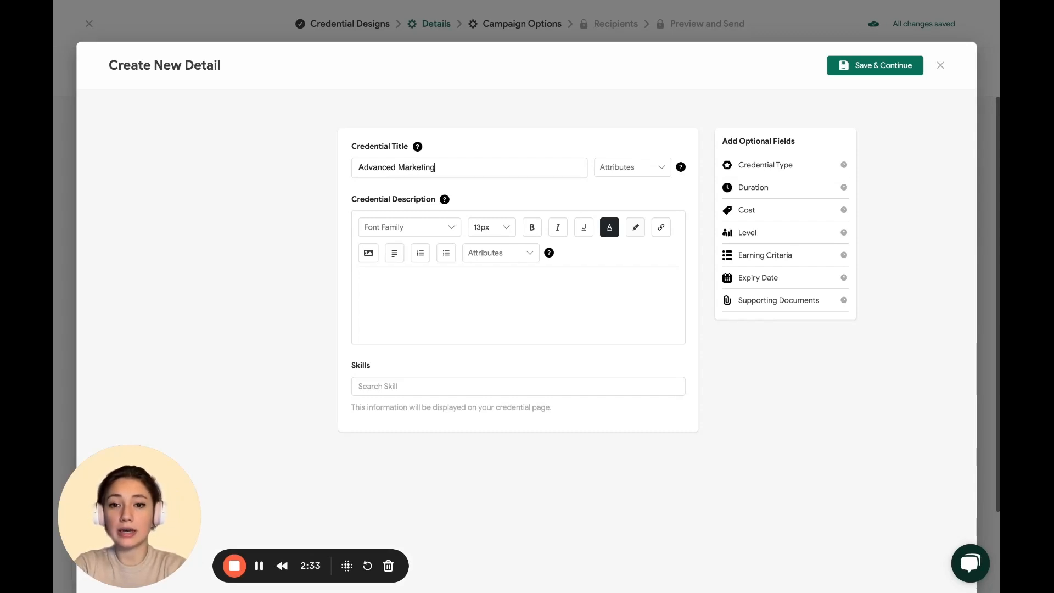
pyautogui.click(416, 290)
pyautogui.write('desc.')
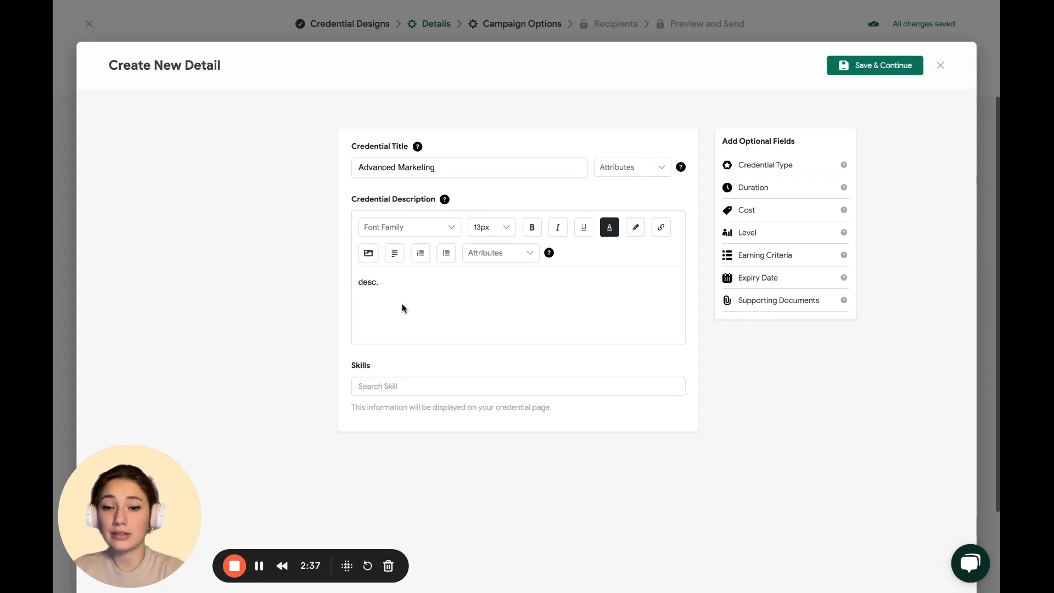
# Search the skills for "marketing" and add Product Marketing to the credential
pyautogui.click(367, 386)
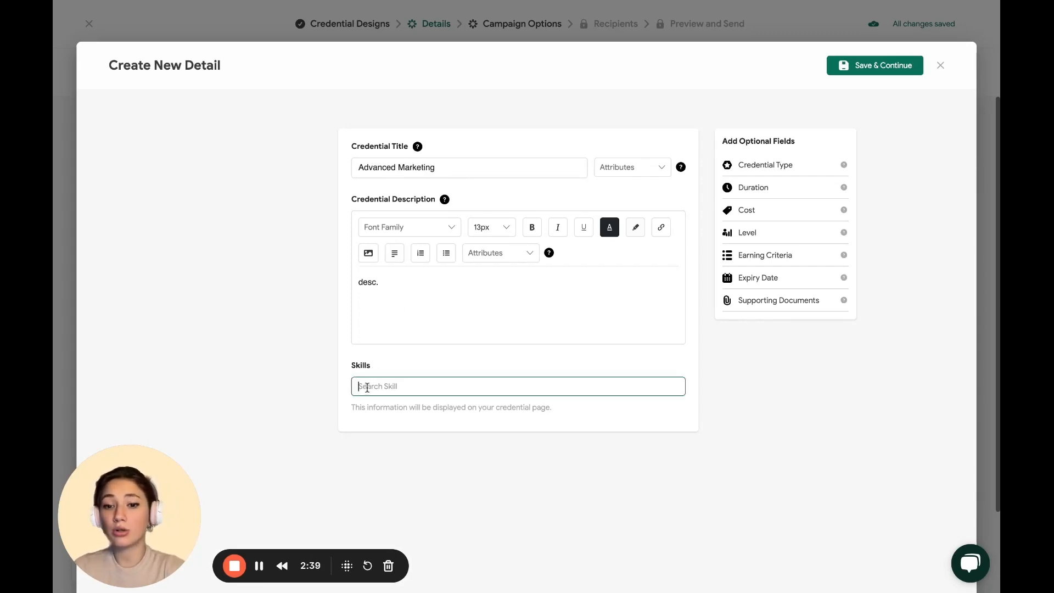
pyautogui.write('marketing')
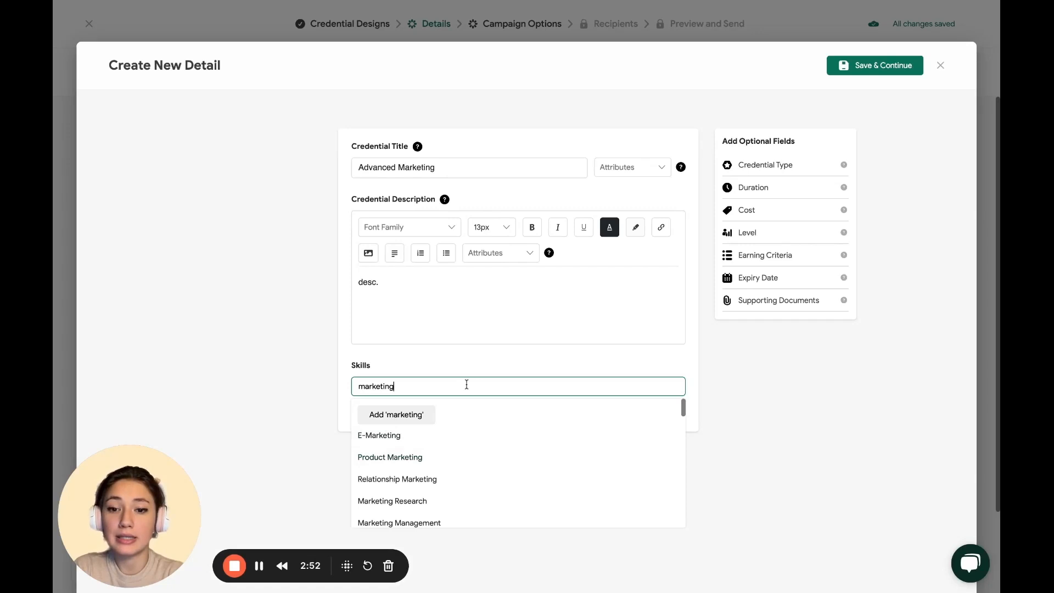
pyautogui.scroll(-3, 424, 460)
pyautogui.scroll(3, 423, 460)
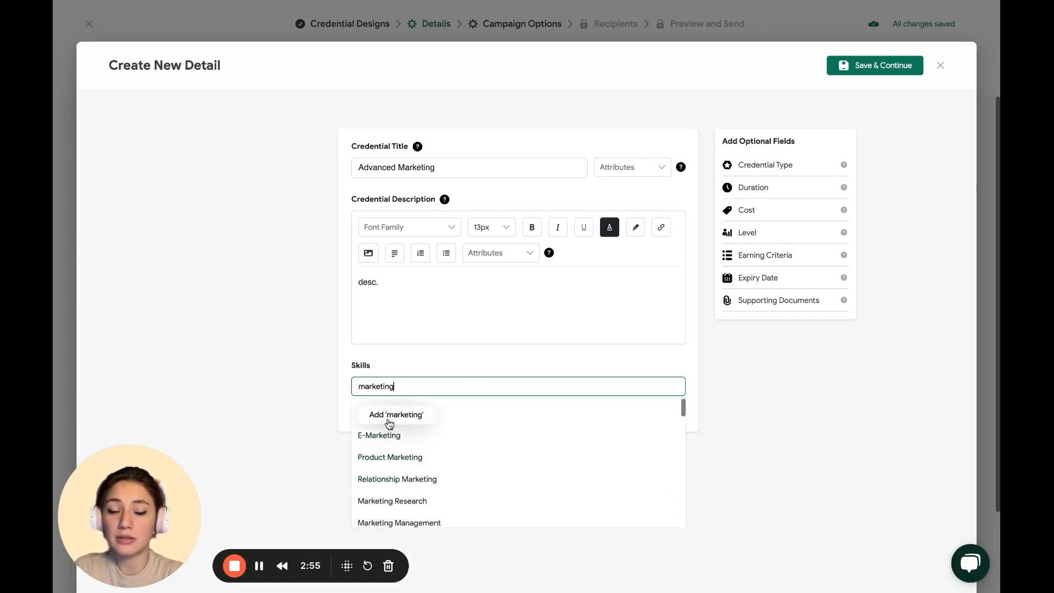
pyautogui.click(405, 457)
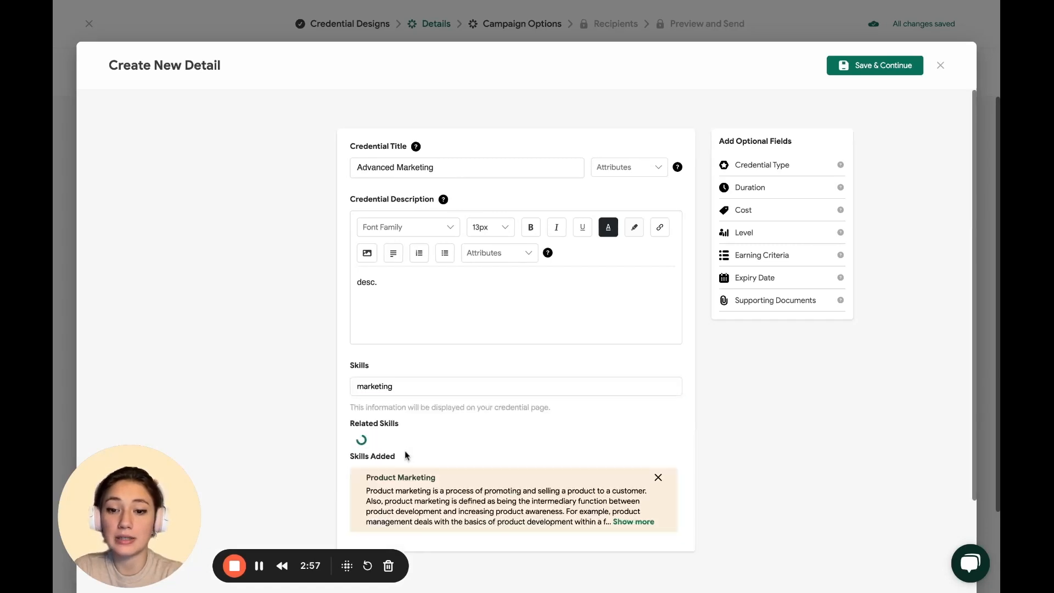
# Review the related skills and optional fields, and save the new detail to continue to the campaign options
pyautogui.scroll(-1, 471, 239)
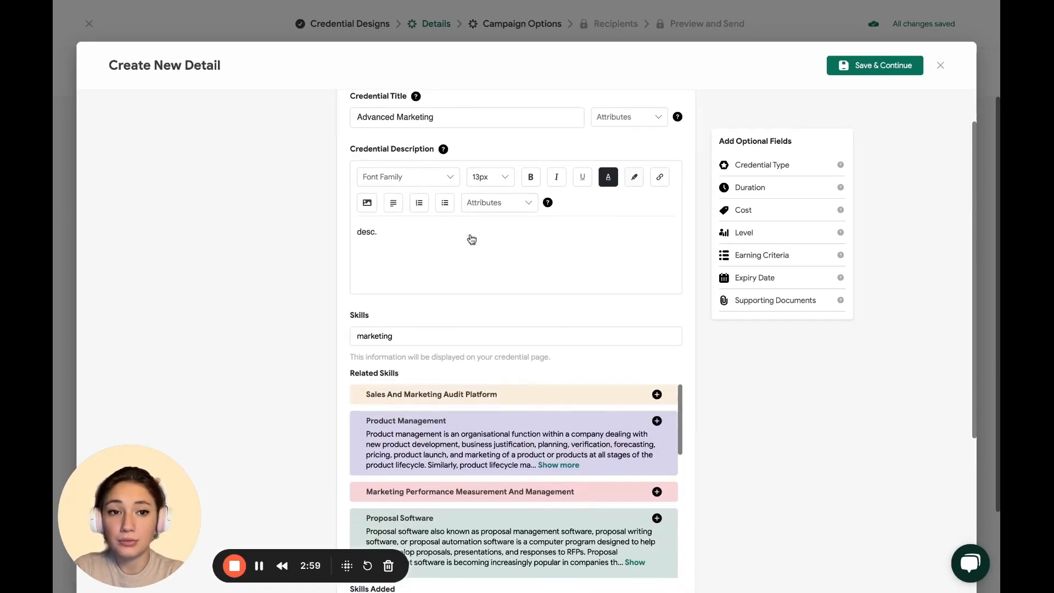
pyautogui.scroll(1, 471, 239)
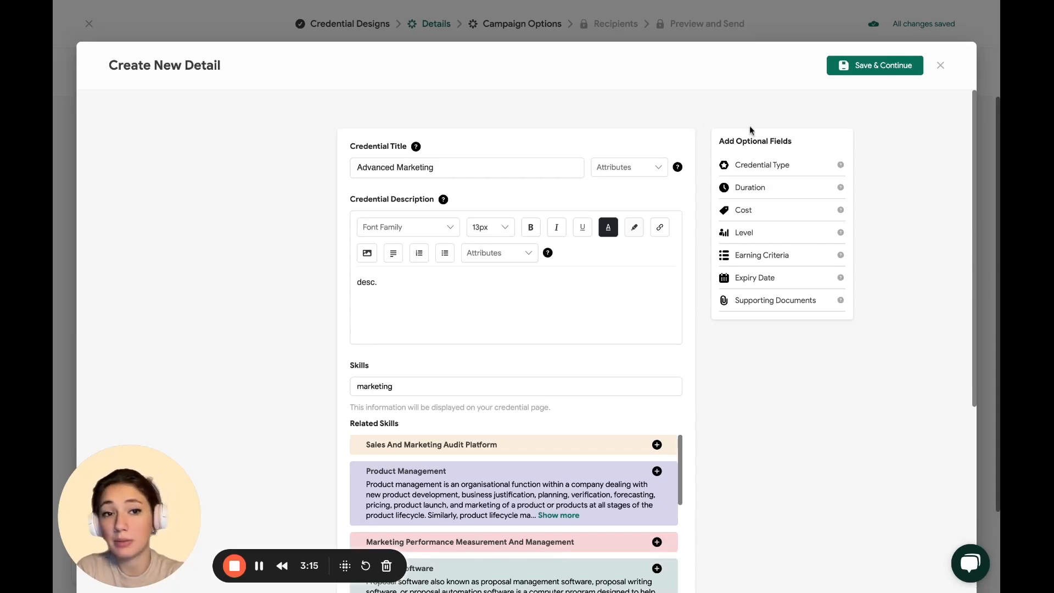
pyautogui.scroll(-1, 641, 97)
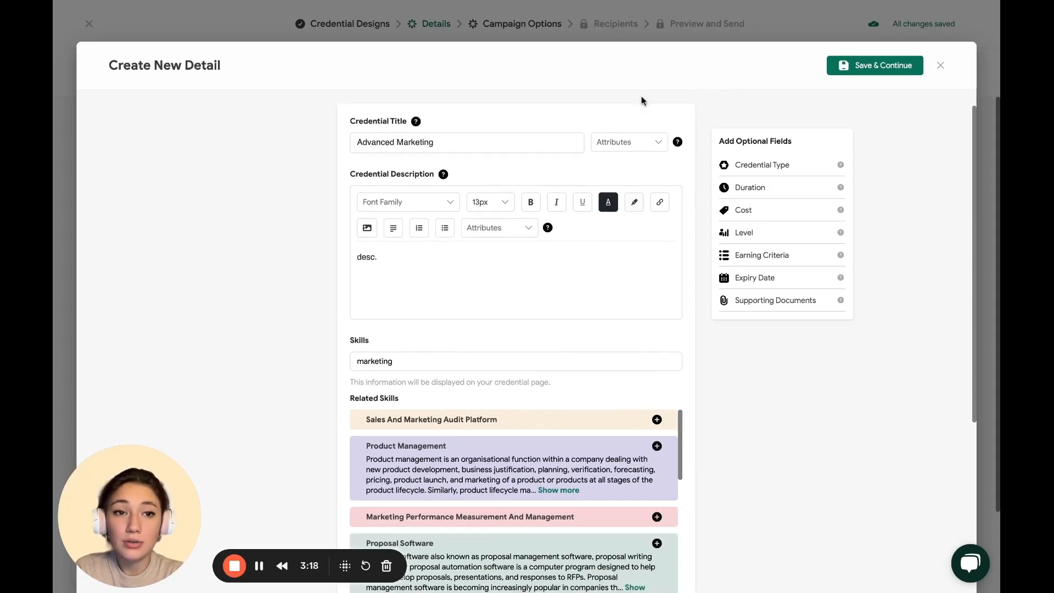
pyautogui.scroll(1, 641, 96)
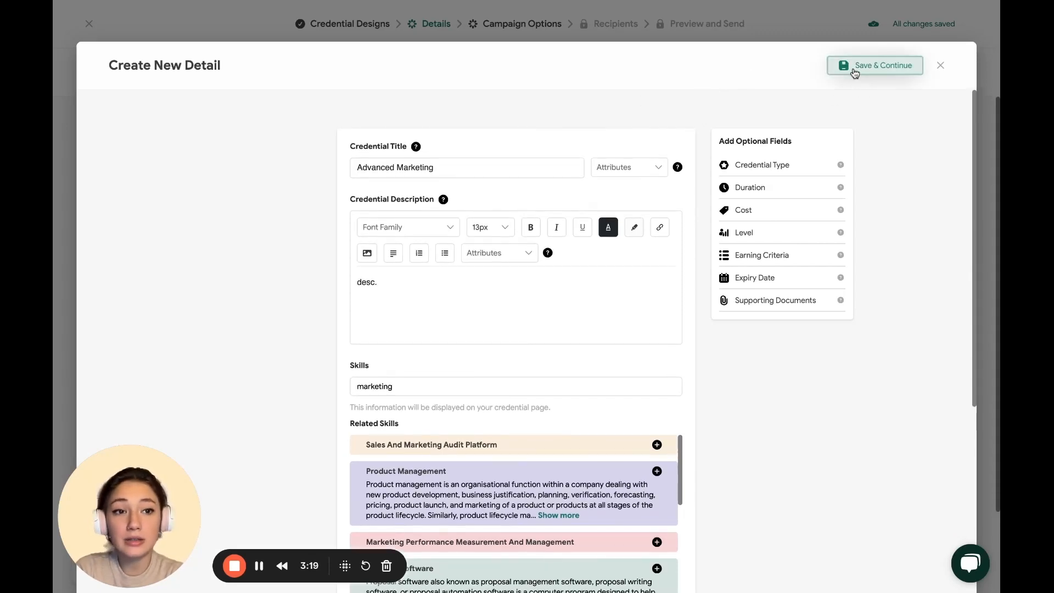
pyautogui.click(855, 73)
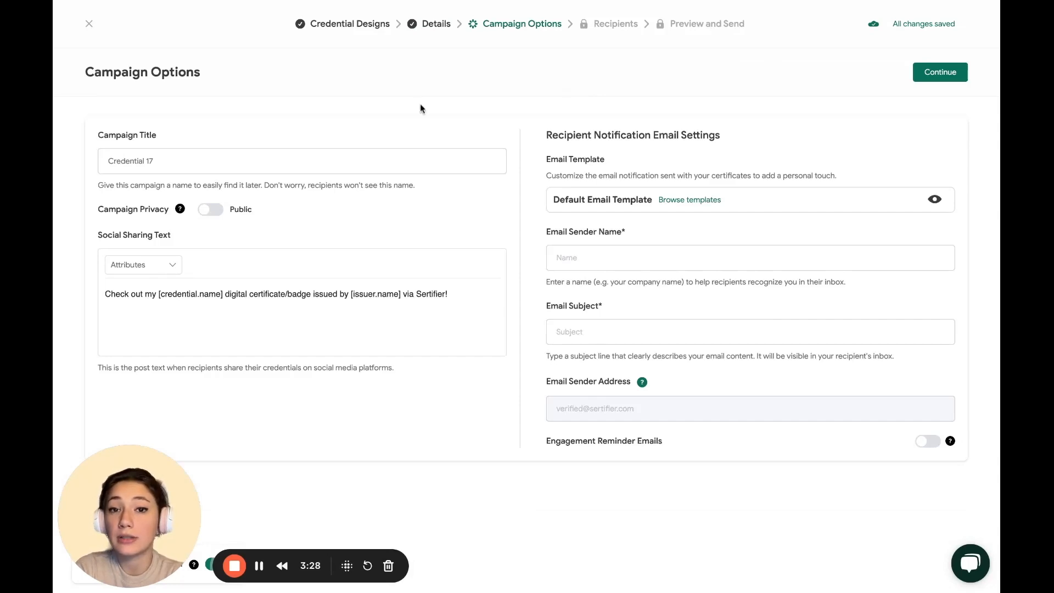
# Set the campaign title to "Advanced Marketing" and review the social sharing text
pyautogui.click(248, 155)
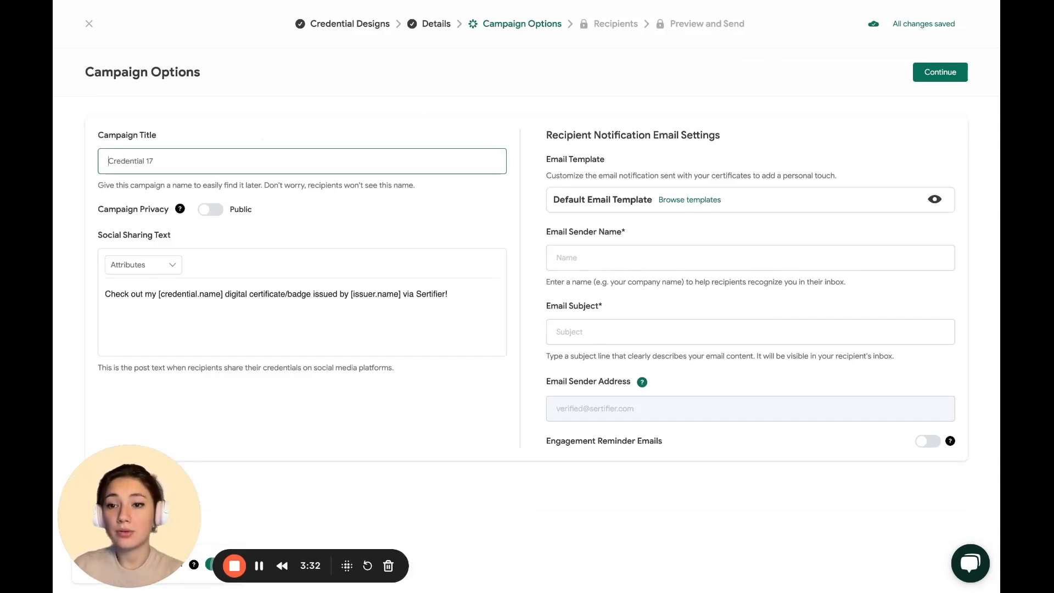
pyautogui.click(219, 159)
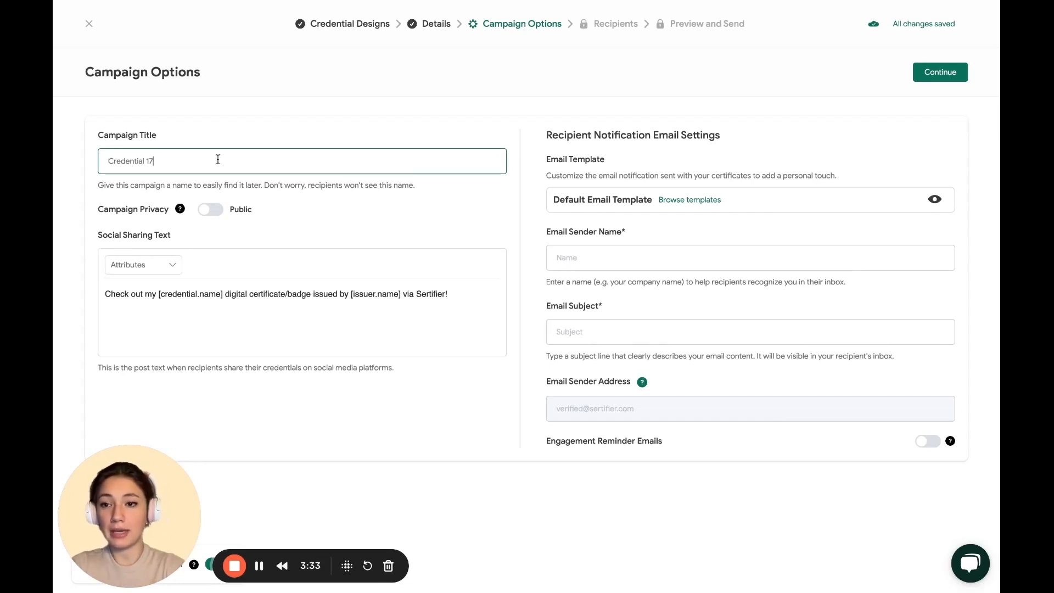
pyautogui.hotkey('ctrl', 'a')
pyautogui.write('Adva')
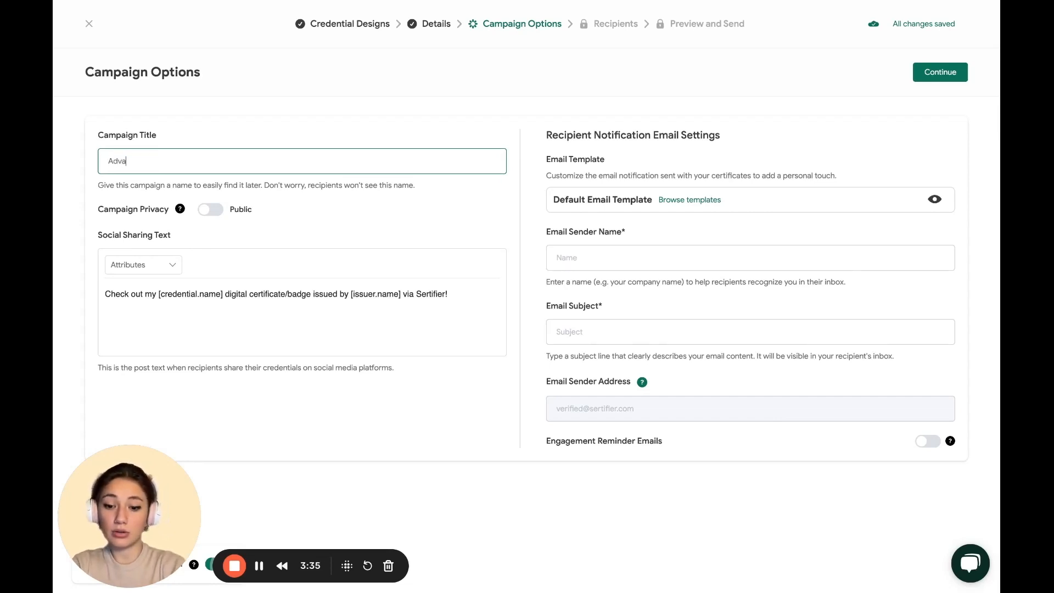
pyautogui.write('nced Marketing')
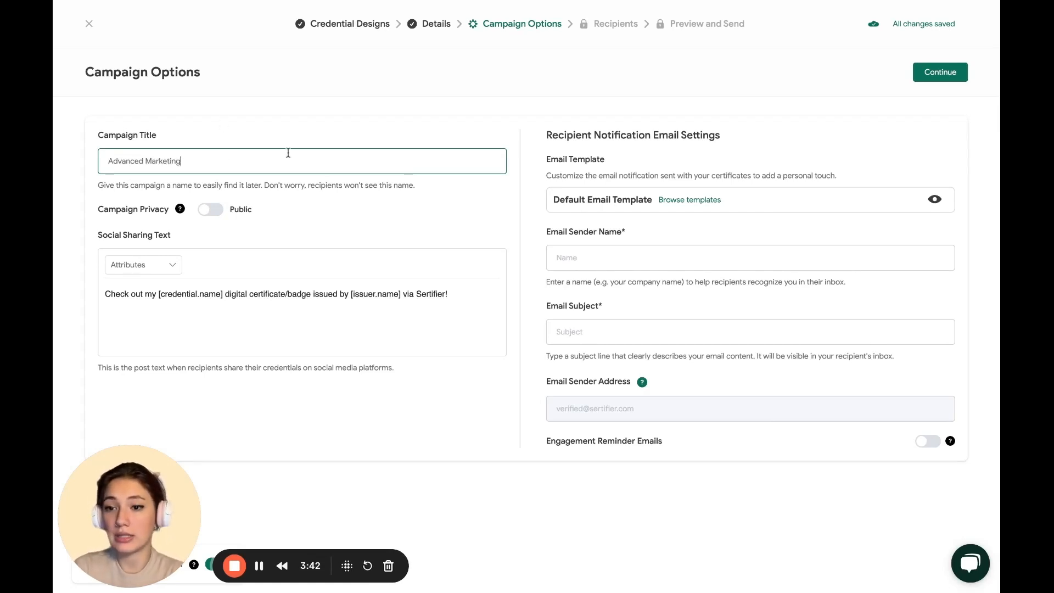
pyautogui.click(272, 295)
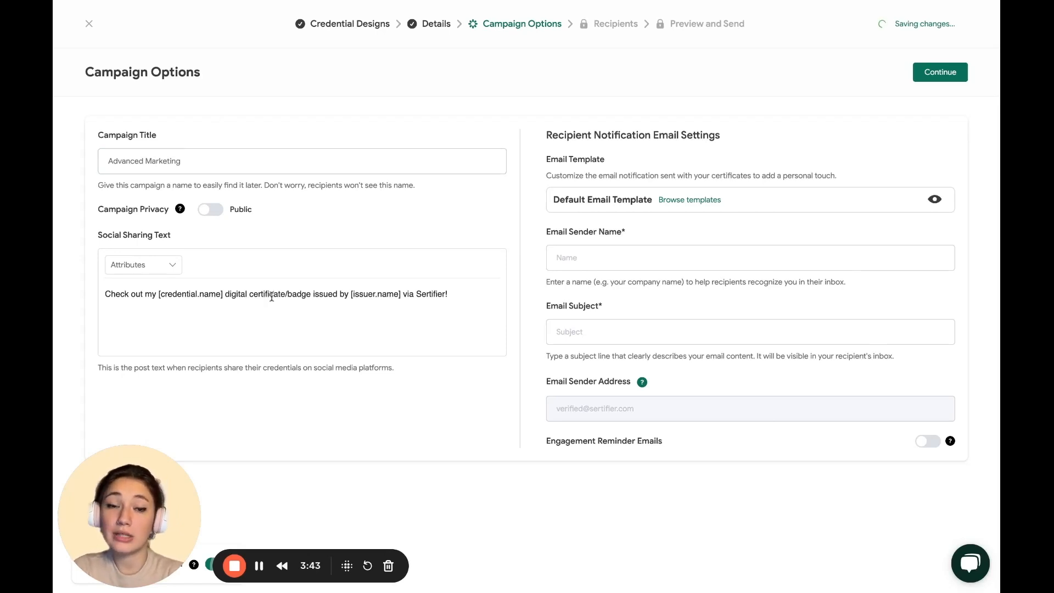
pyautogui.click(341, 295)
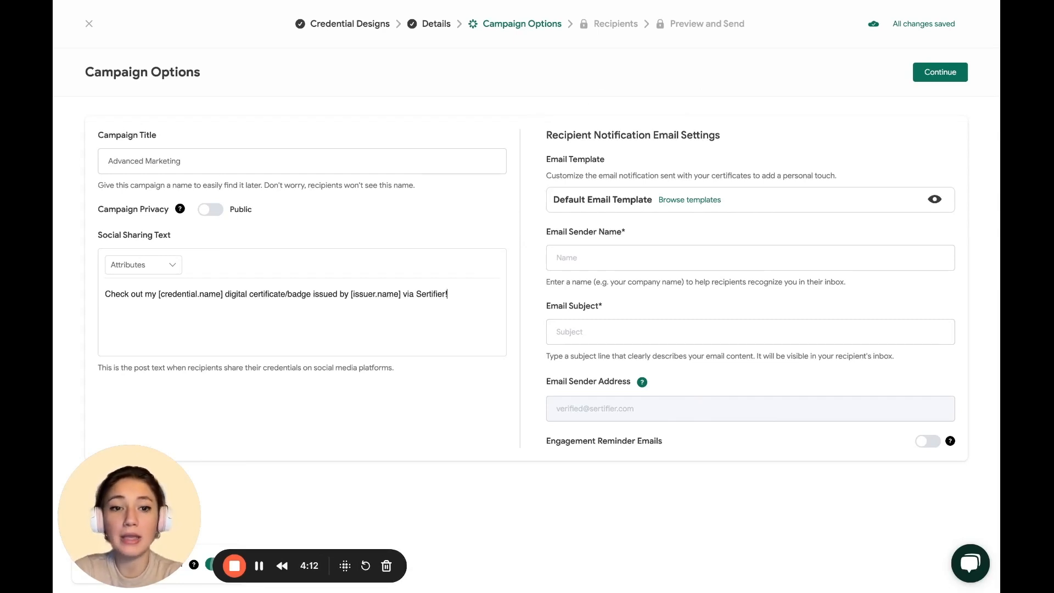
# Create a new email template for the campaign with the QR code shown in the delivery email, and save it
pyautogui.click(679, 203)
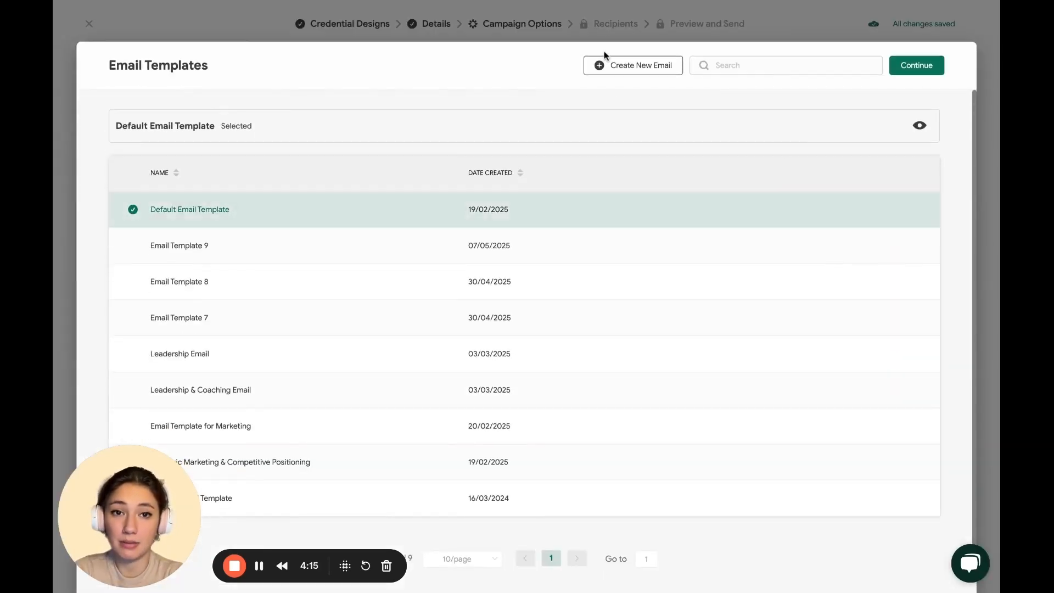
pyautogui.click(619, 73)
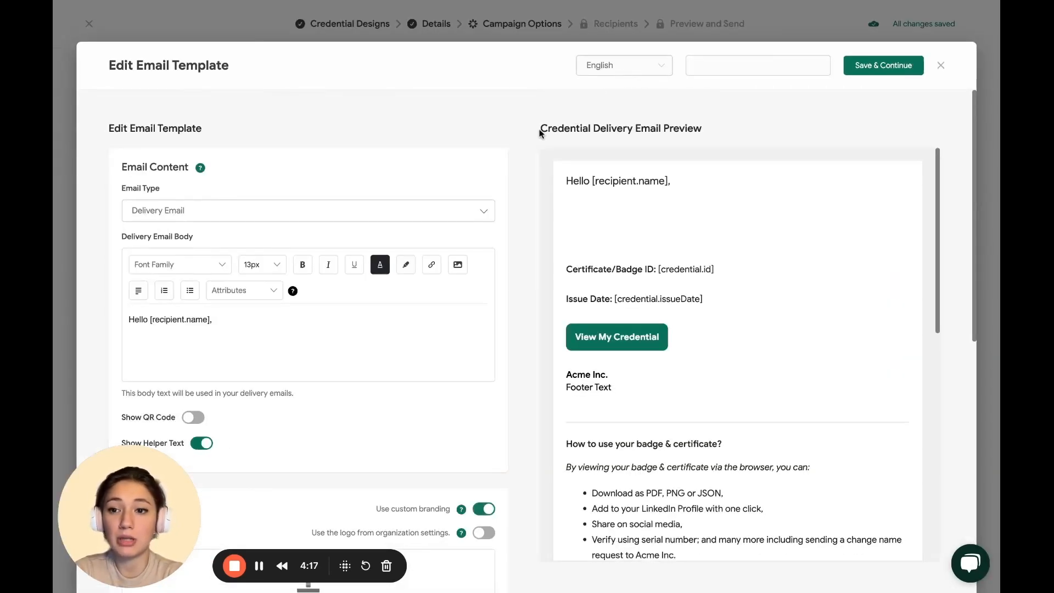
pyautogui.scroll(-1, 337, 290)
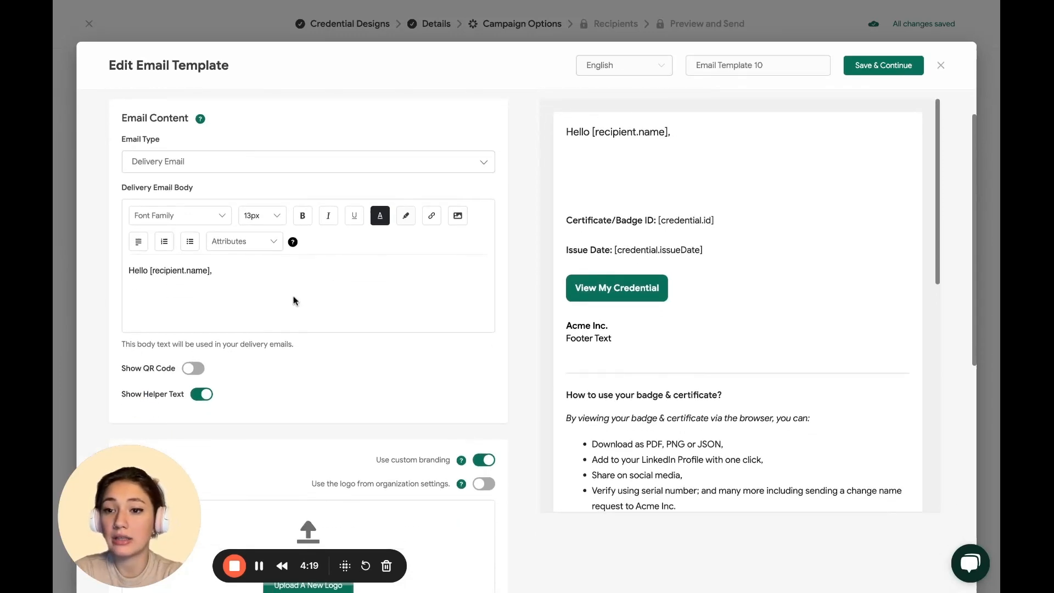
pyautogui.click(204, 368)
pyautogui.scroll(-3, 249, 358)
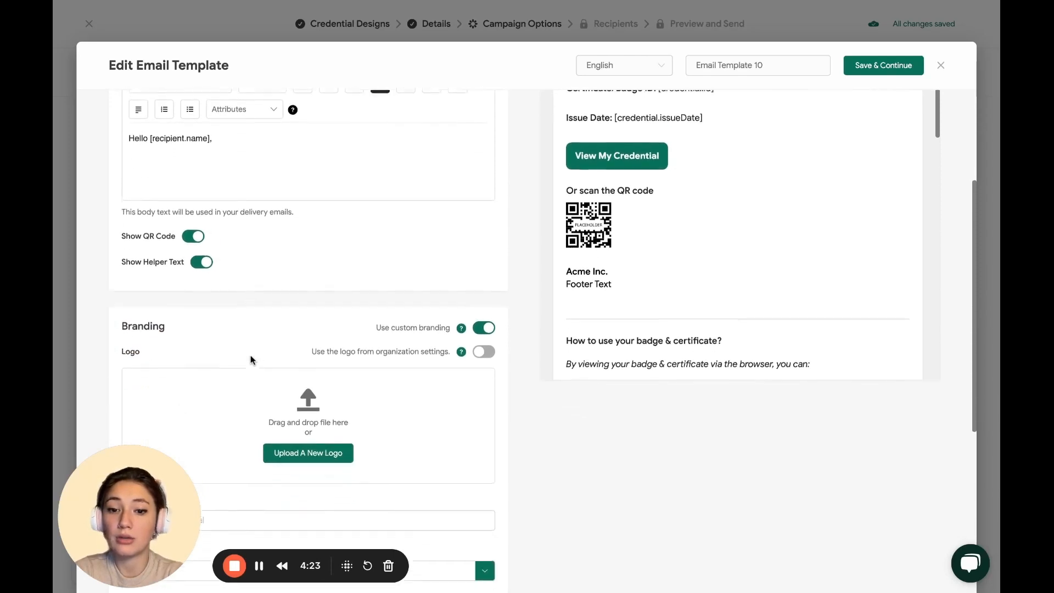
pyautogui.scroll(-2, 250, 360)
pyautogui.scroll(5, 252, 357)
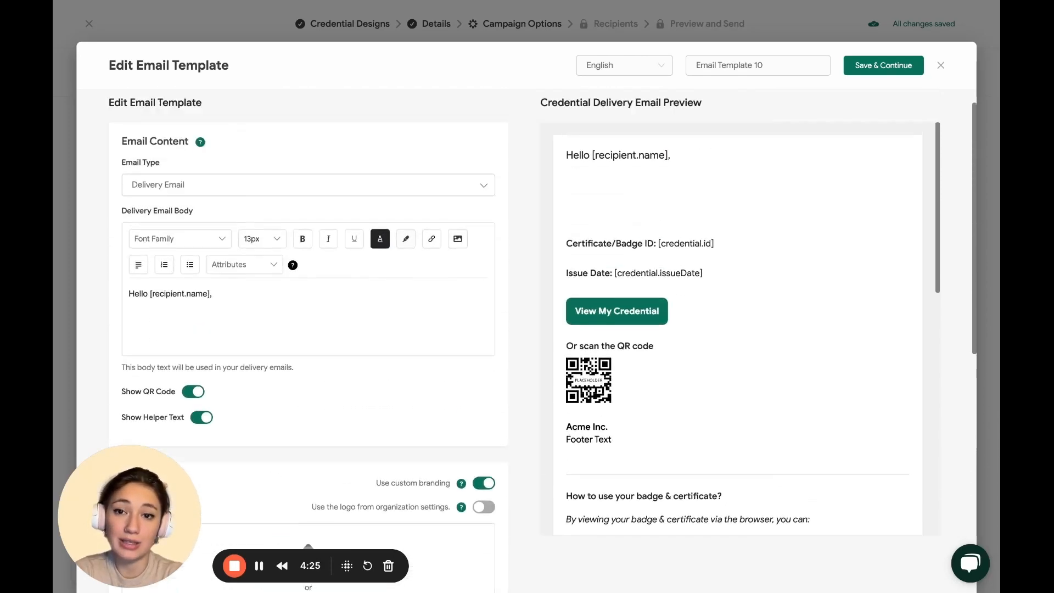
pyautogui.scroll(1, 427, 167)
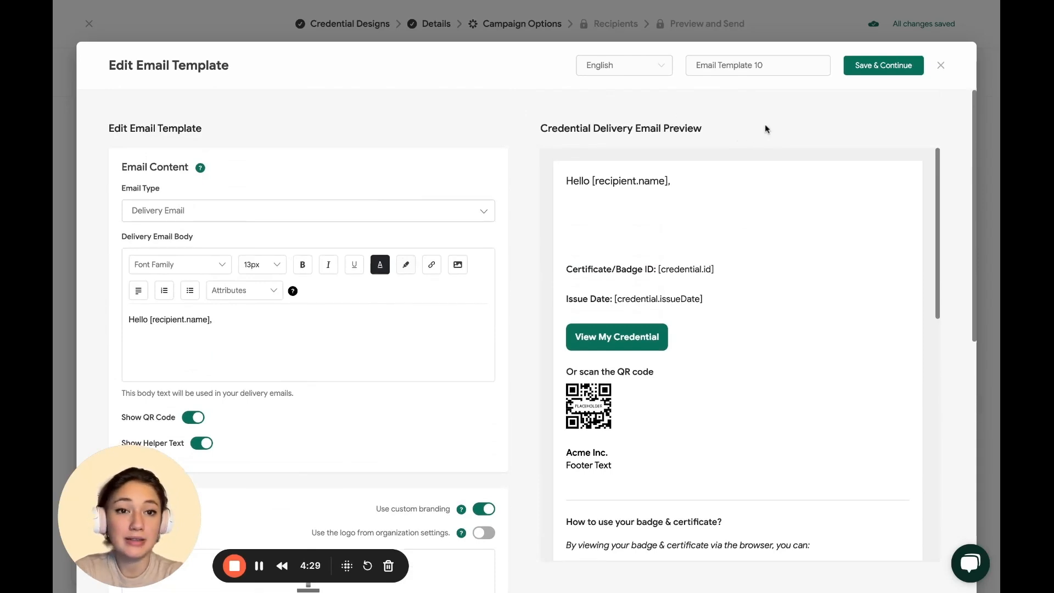
pyautogui.click(874, 66)
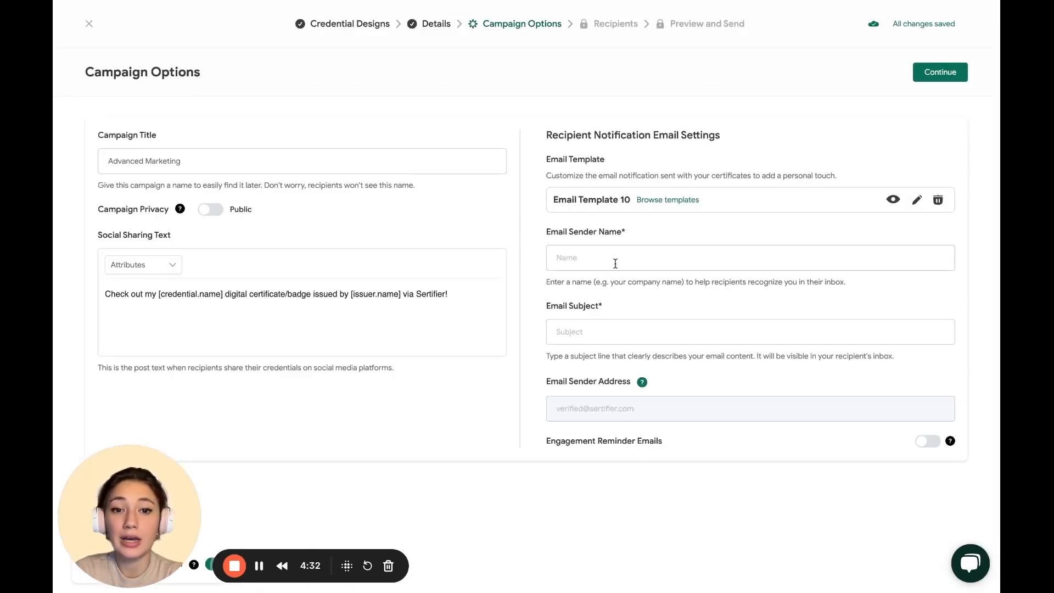
# Set the email sender name to "Acme Inc." and the email subject to "Congrats!"
pyautogui.click(616, 264)
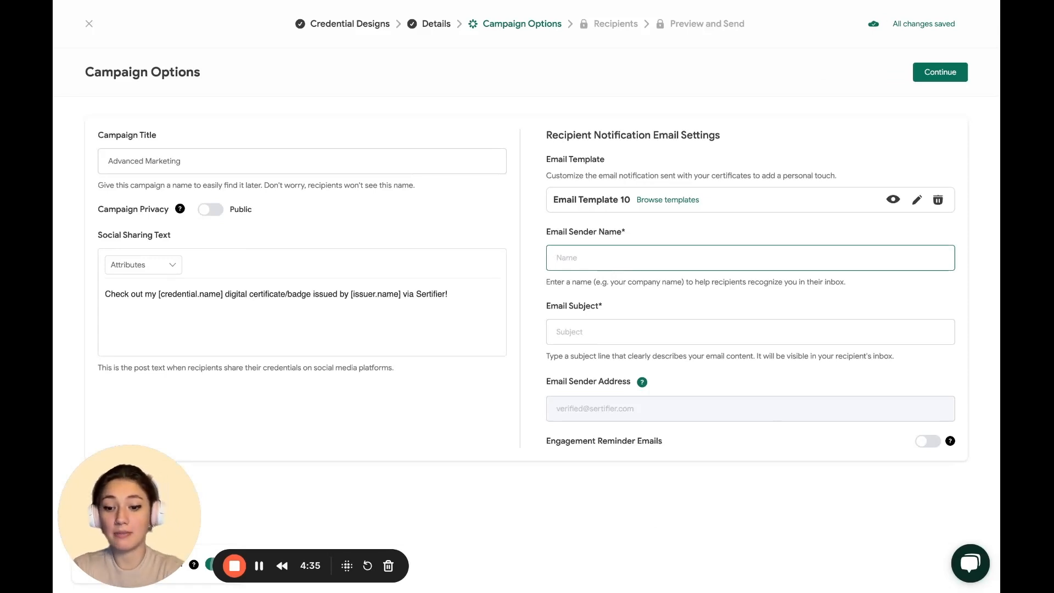
pyautogui.write('Acme Inc.')
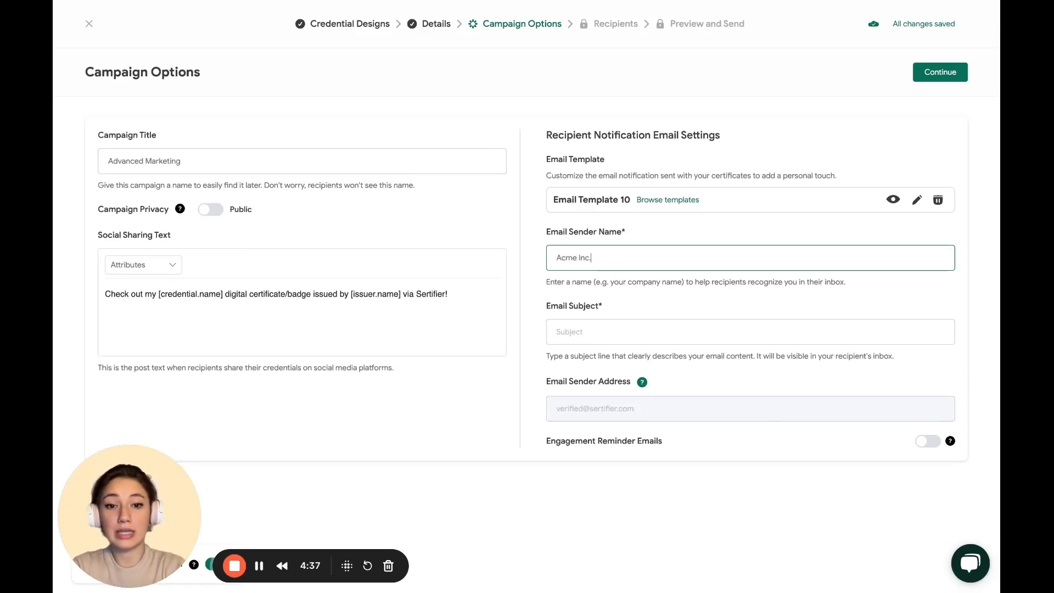
pyautogui.click(565, 326)
pyautogui.write('Con')
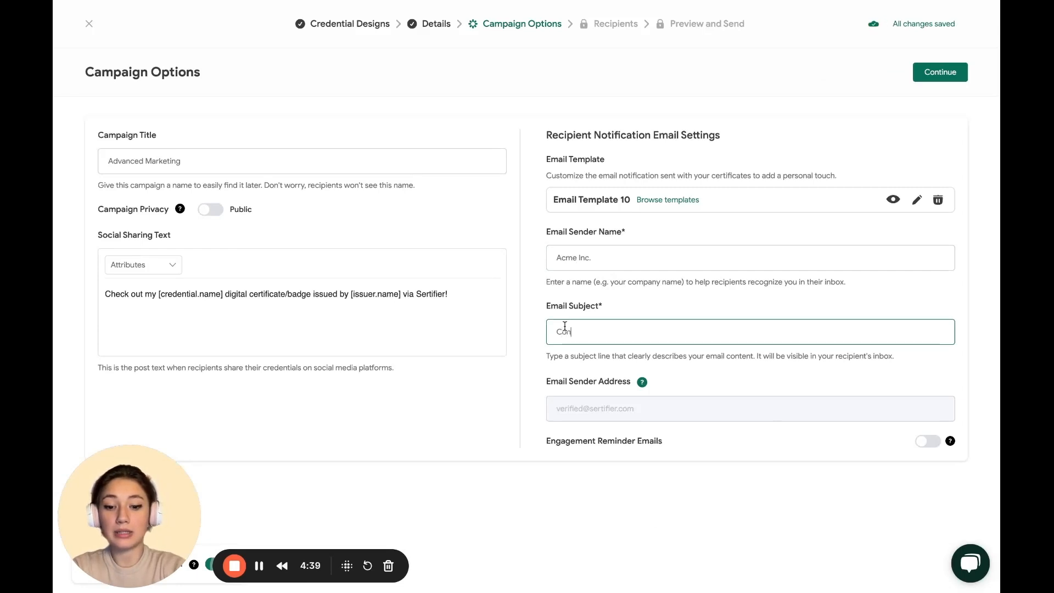
pyautogui.write('grats!')
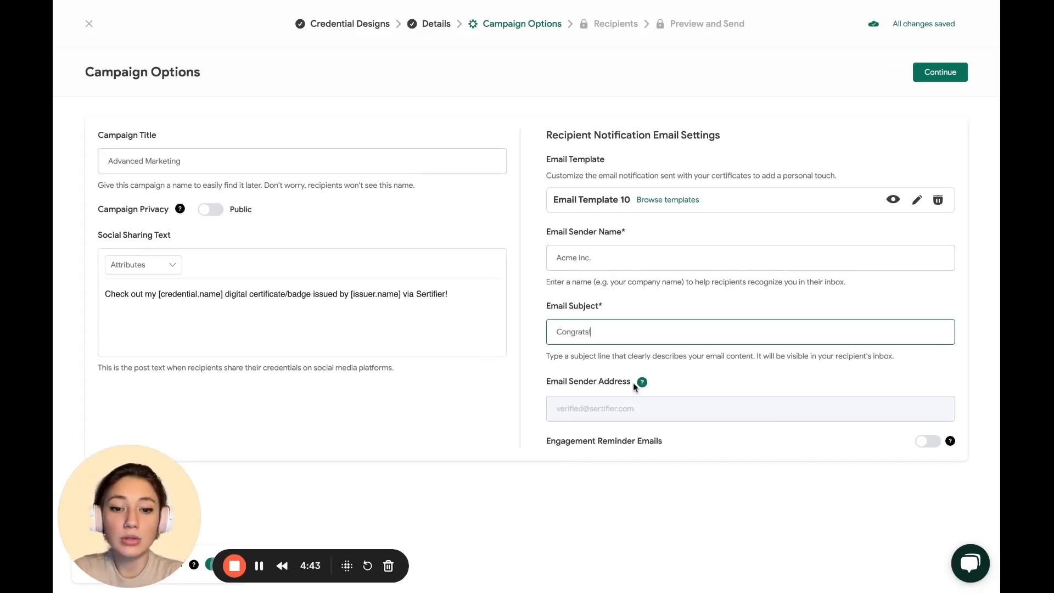
# Enable engagement reminder emails and add two more reminders
pyautogui.click(927, 442)
pyautogui.scroll(-1, 782, 404)
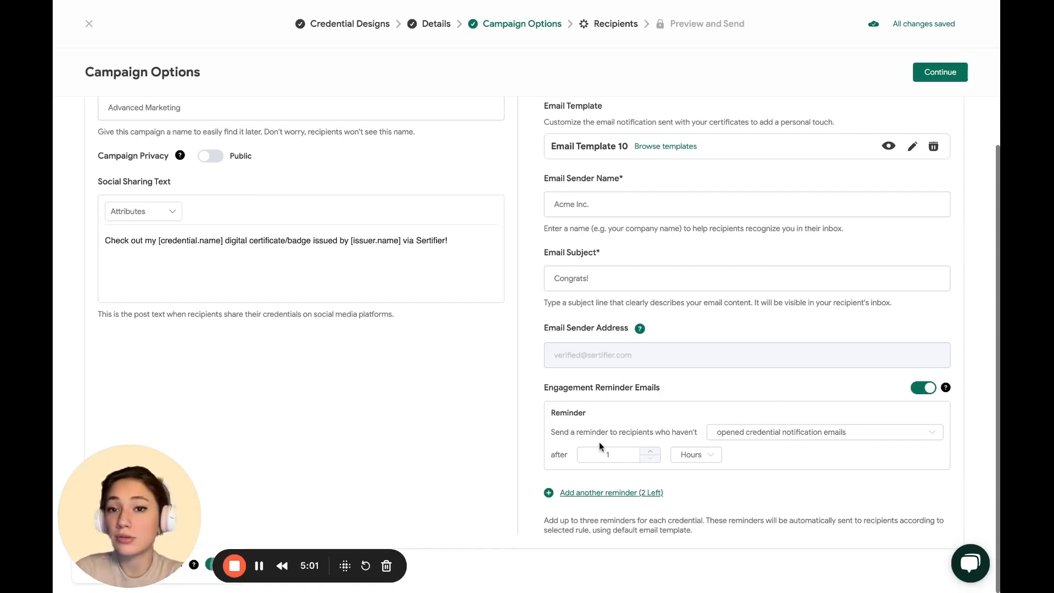
pyautogui.click(594, 493)
pyautogui.scroll(-2, 603, 525)
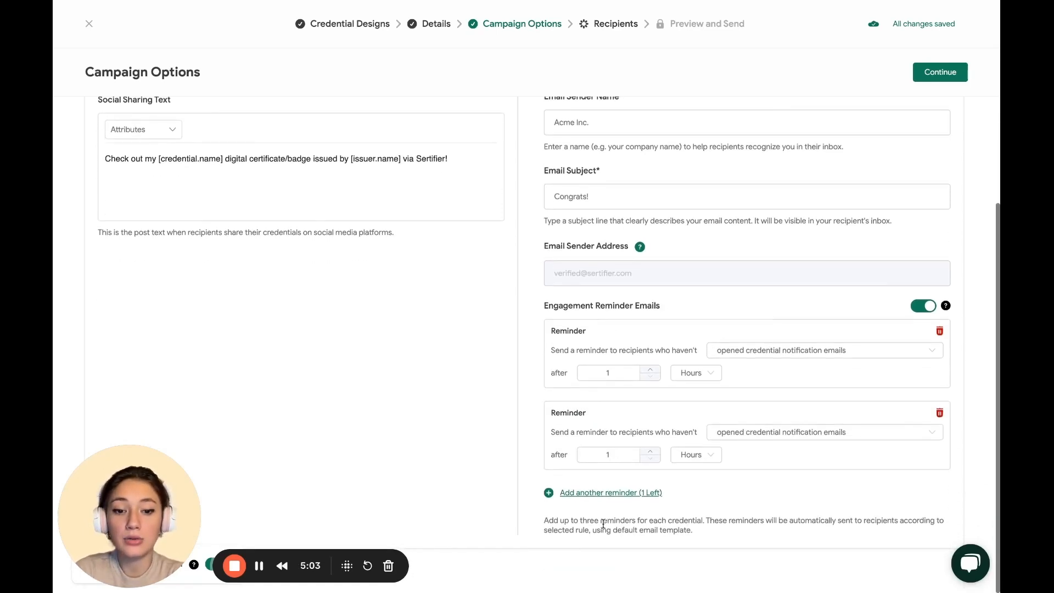
pyautogui.click(587, 494)
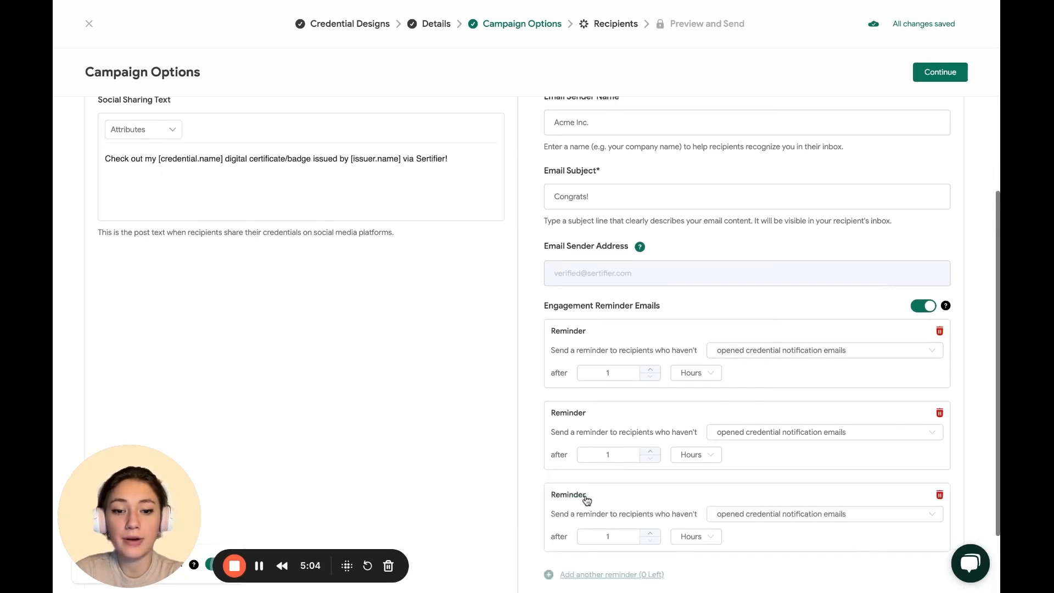
# Set the first reminder to go to recipients who haven't shared their credentials after 3 days
pyautogui.click(730, 358)
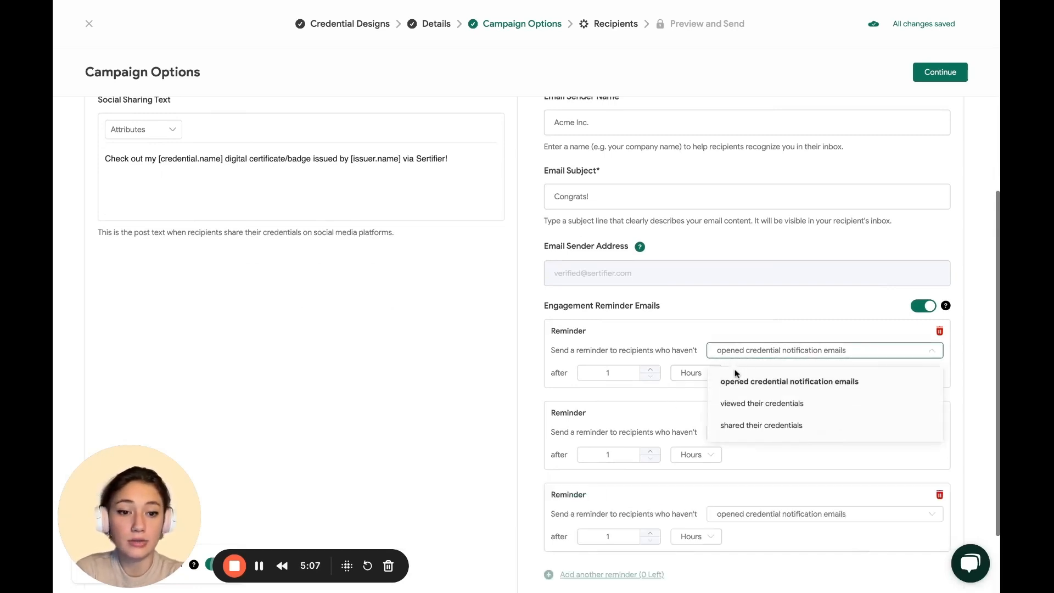
pyautogui.click(737, 430)
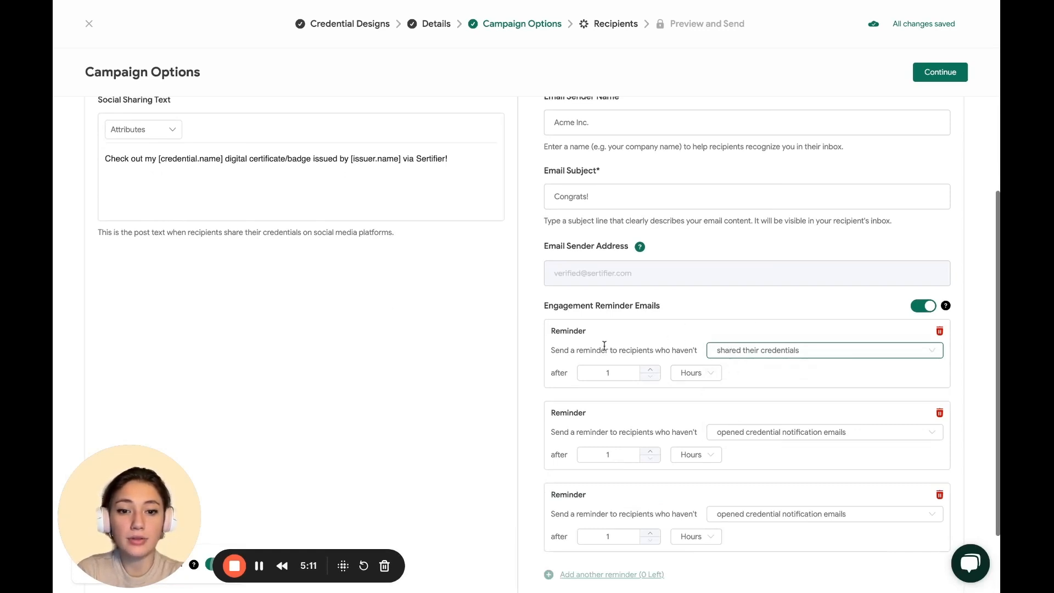
pyautogui.click(651, 370)
pyautogui.click(651, 370)
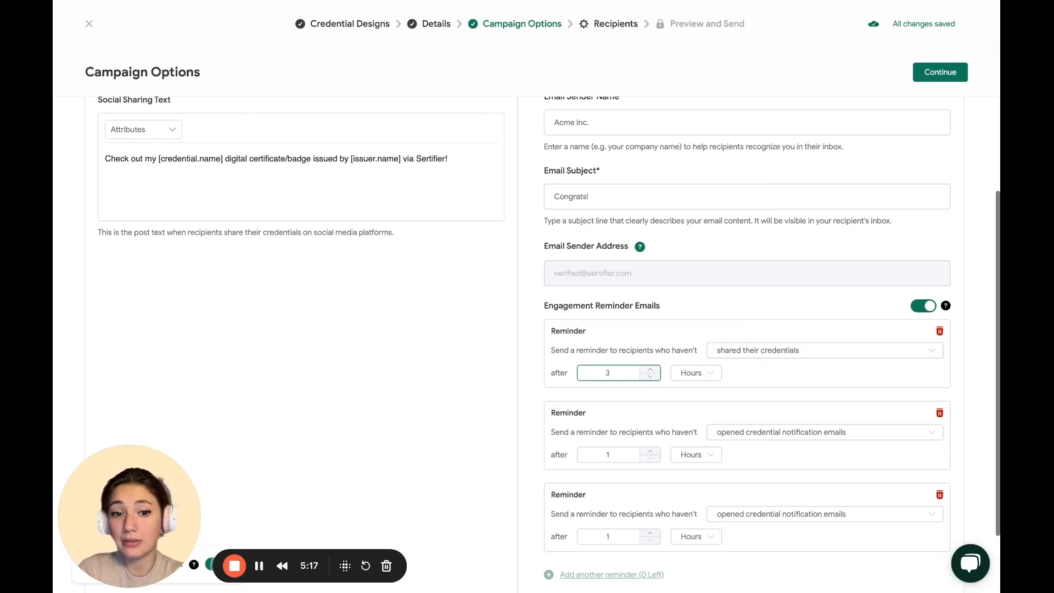
pyautogui.click(691, 374)
pyautogui.click(693, 424)
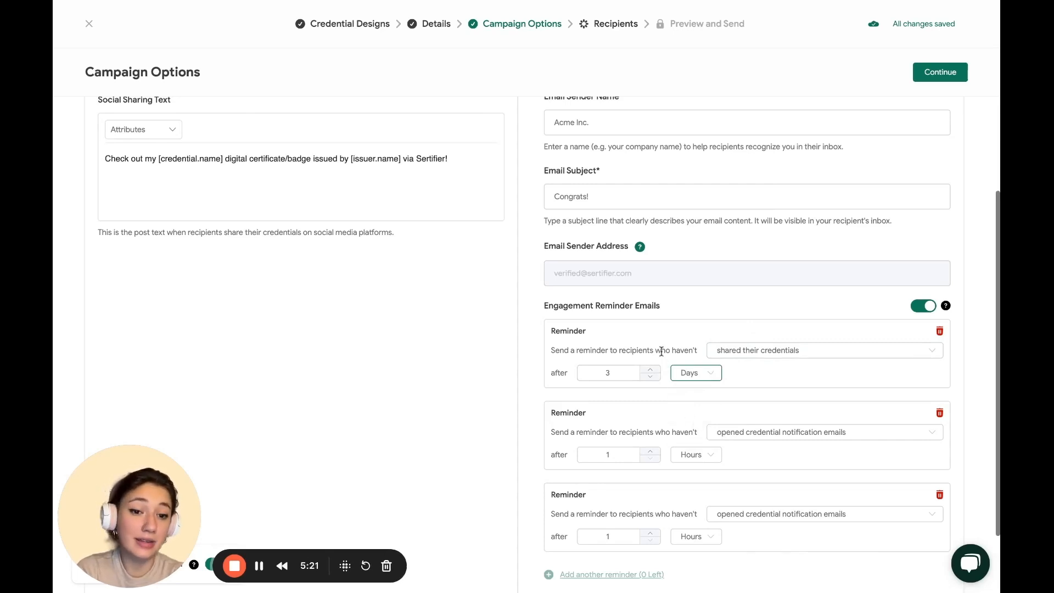
# Continue to the recipients stage and upload the recipient file "Recipients List.xlsx"
pyautogui.scroll(-1, 608, 339)
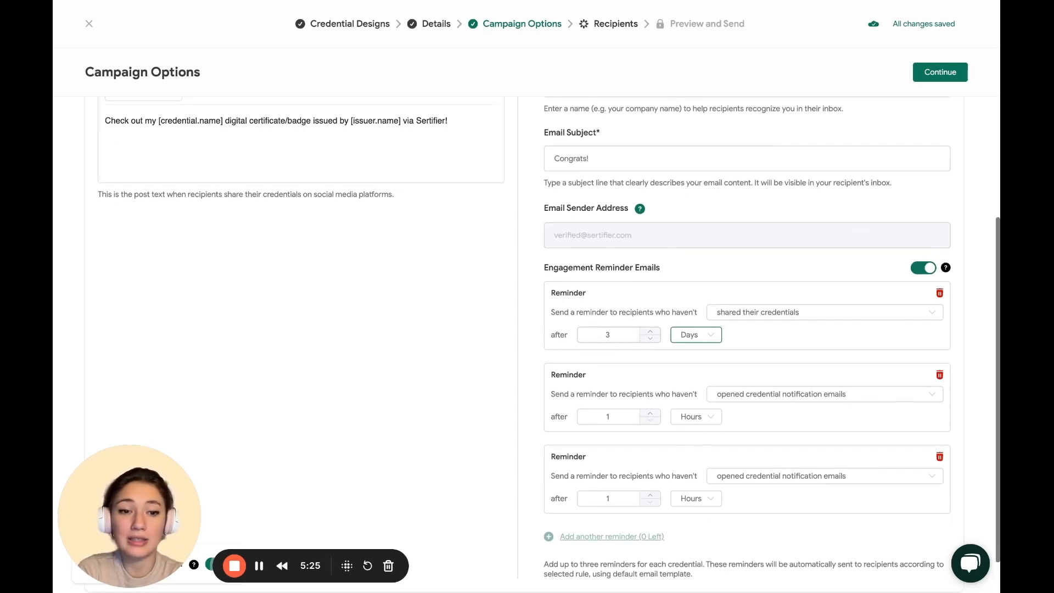
pyautogui.scroll(1, 549, 344)
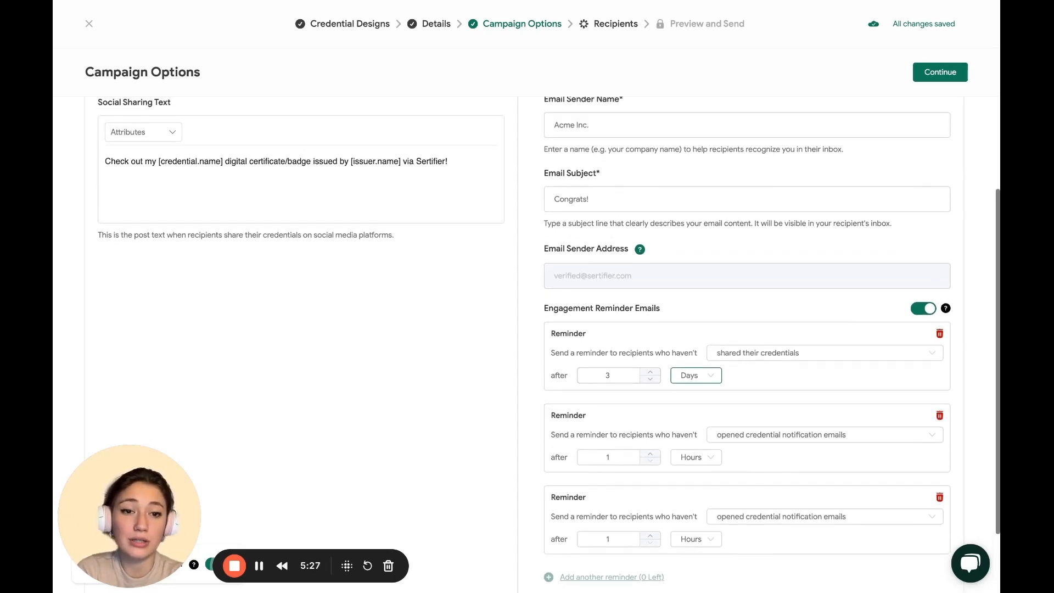
pyautogui.scroll(3, 714, 113)
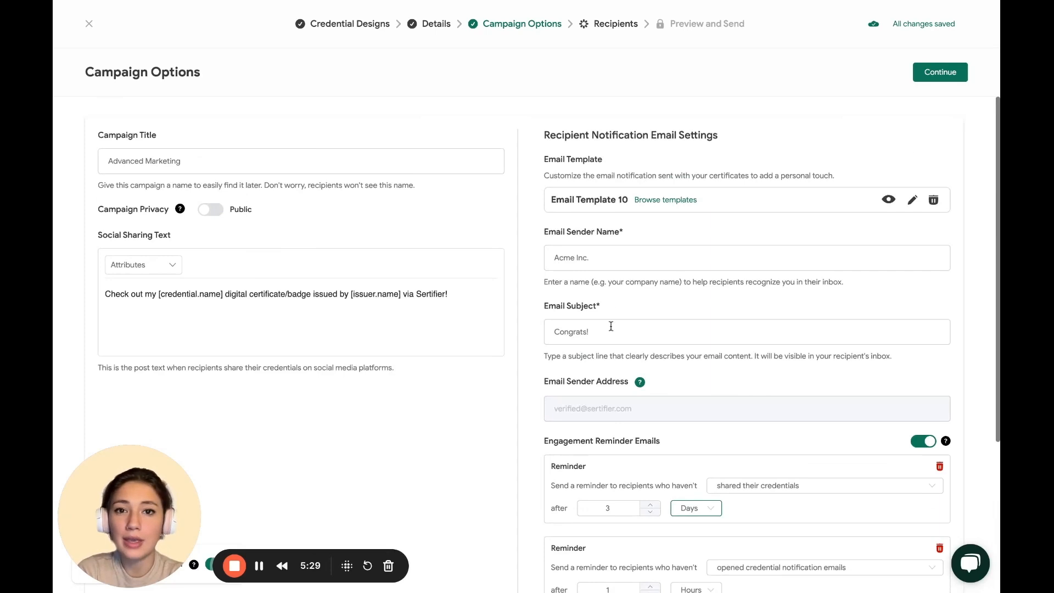
pyautogui.click(936, 74)
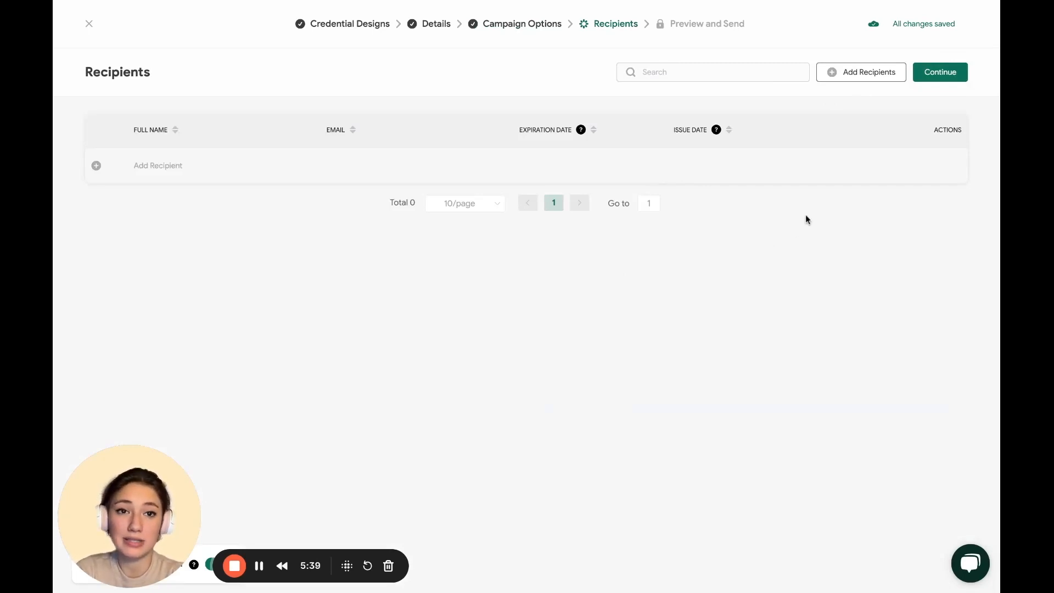
pyautogui.moveTo(860, 81)
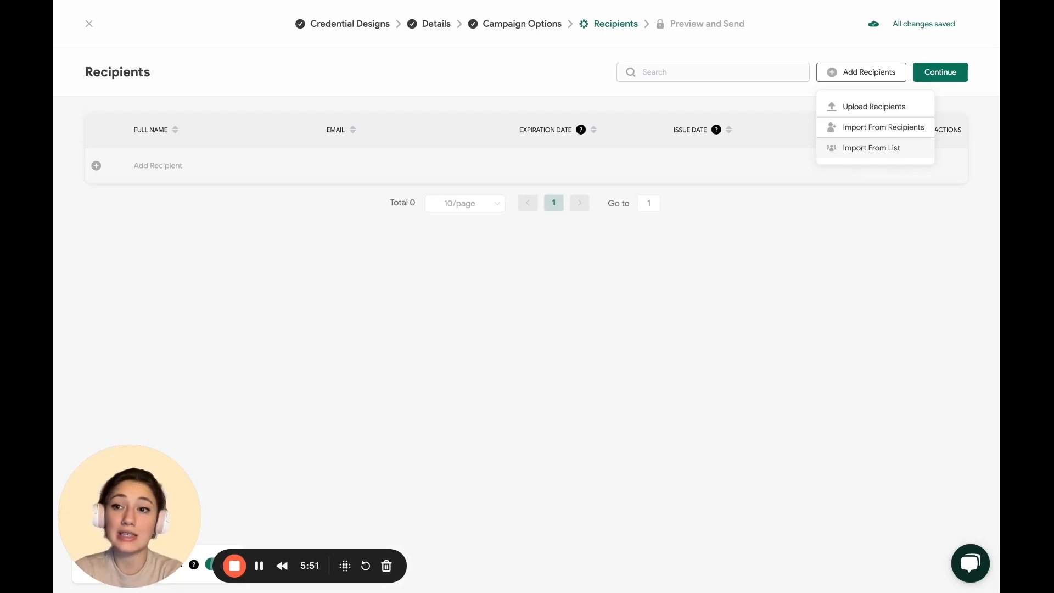
pyautogui.click(859, 116)
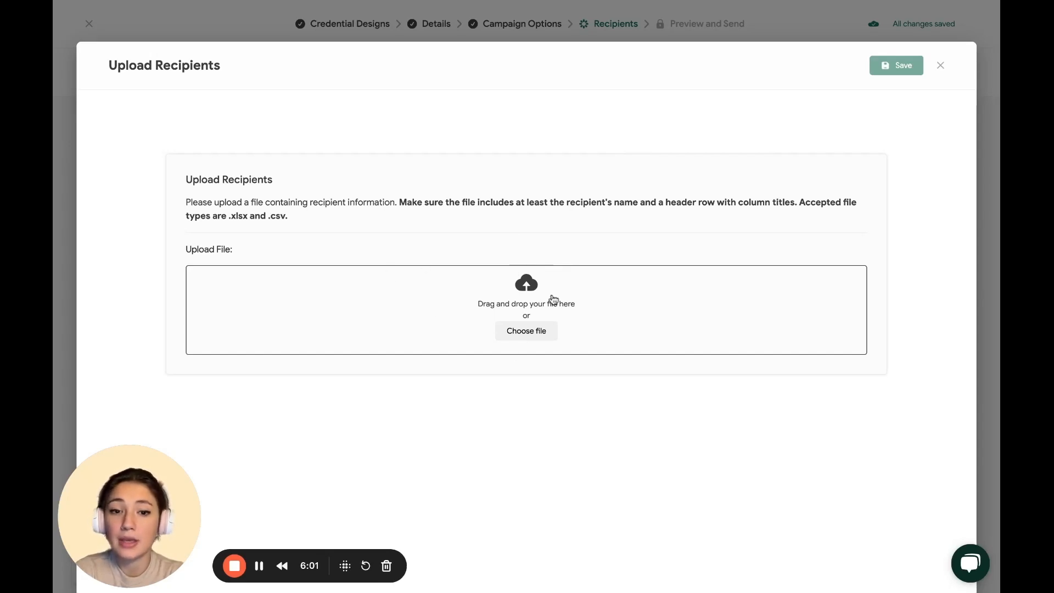
pyautogui.click(525, 334)
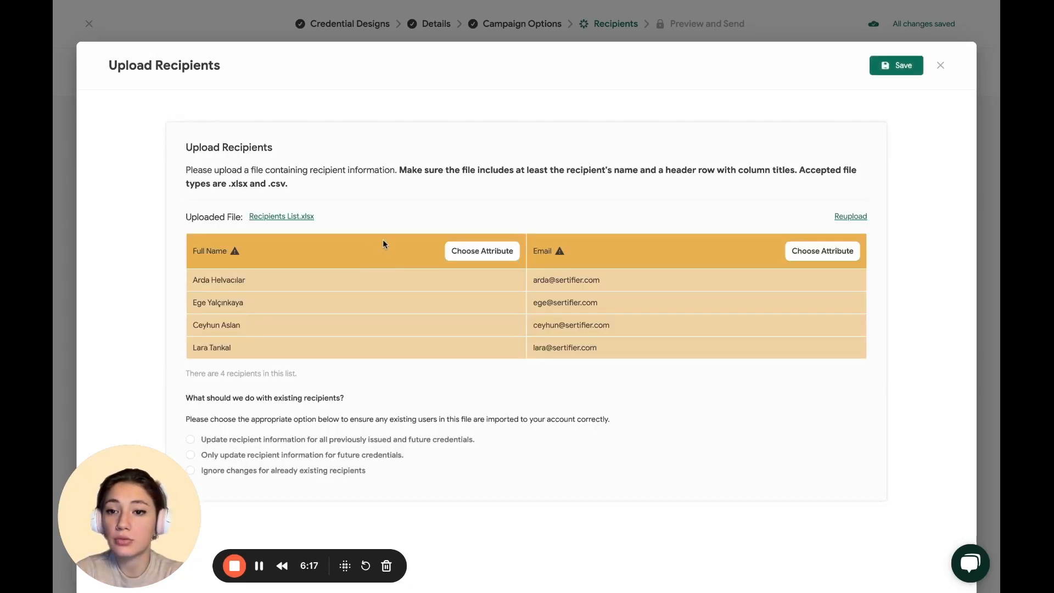
# Map the uploaded file's Full Name column to the Full Name attribute and its Email column to the E-mail attribute
pyautogui.click(479, 253)
pyautogui.click(447, 237)
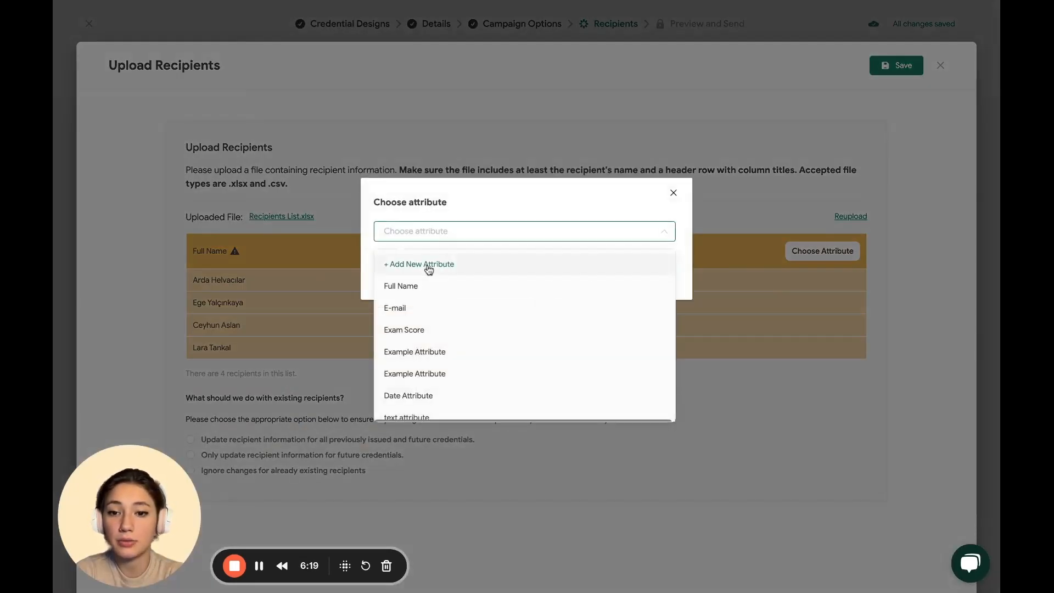
pyautogui.click(416, 286)
pyautogui.click(626, 274)
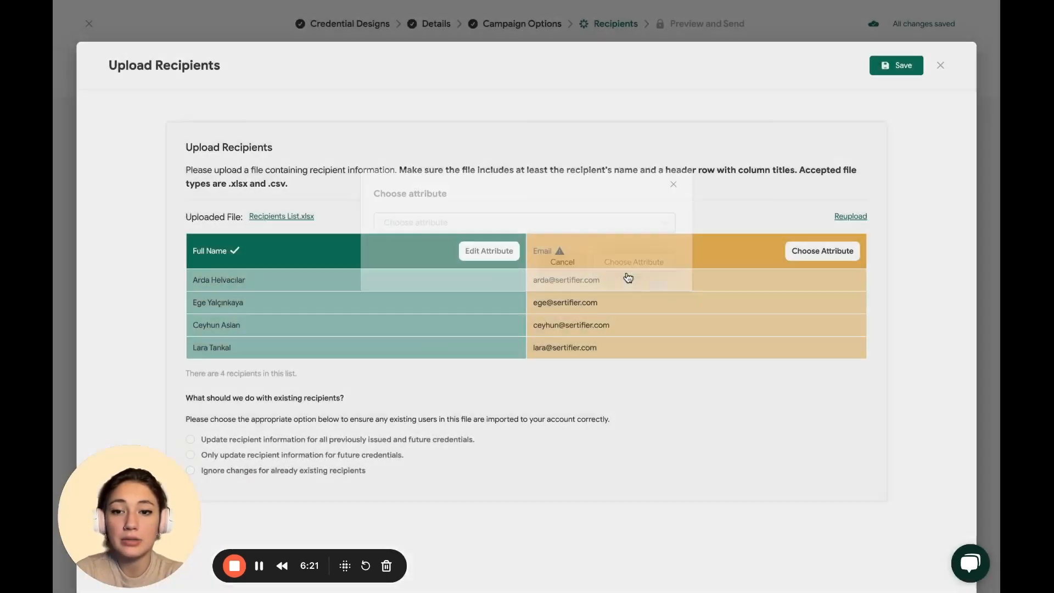
pyautogui.click(818, 251)
pyautogui.click(565, 238)
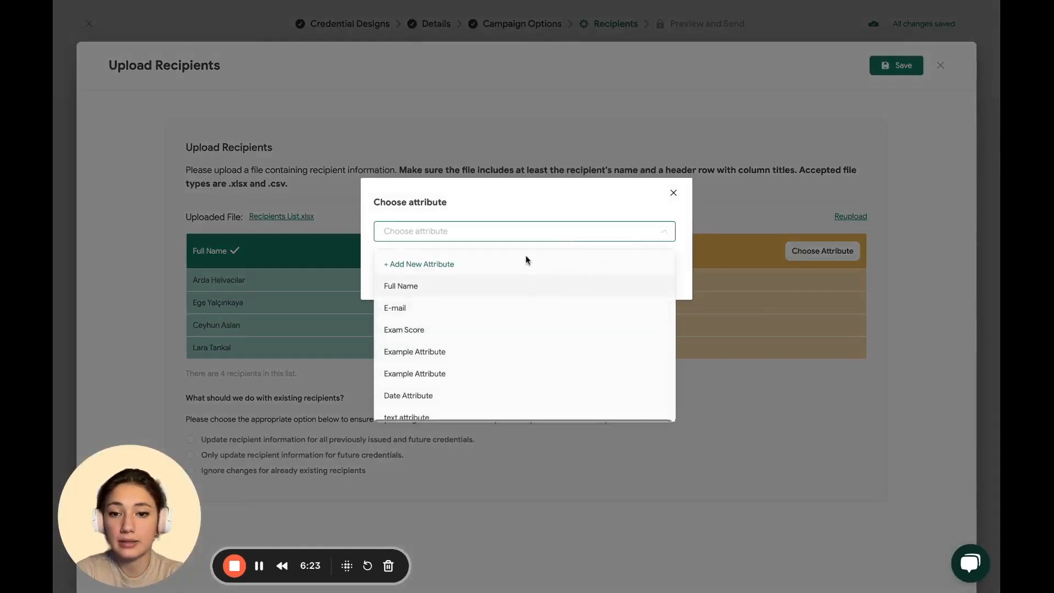
pyautogui.click(400, 308)
pyautogui.click(629, 273)
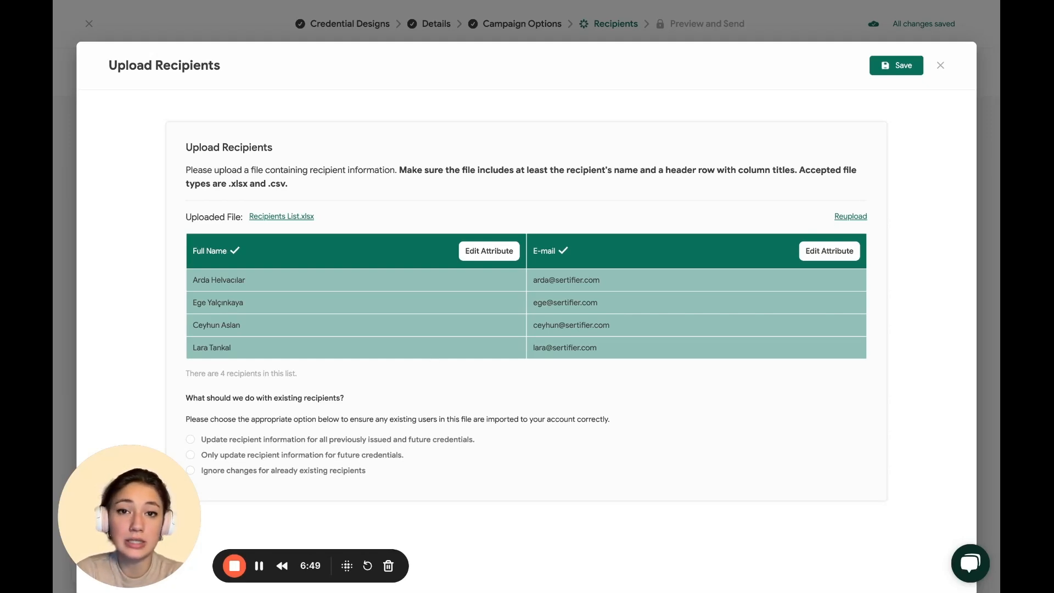
# Choose to ignore changes for already existing recipients and save the uploaded list into the campaign
pyautogui.click(271, 472)
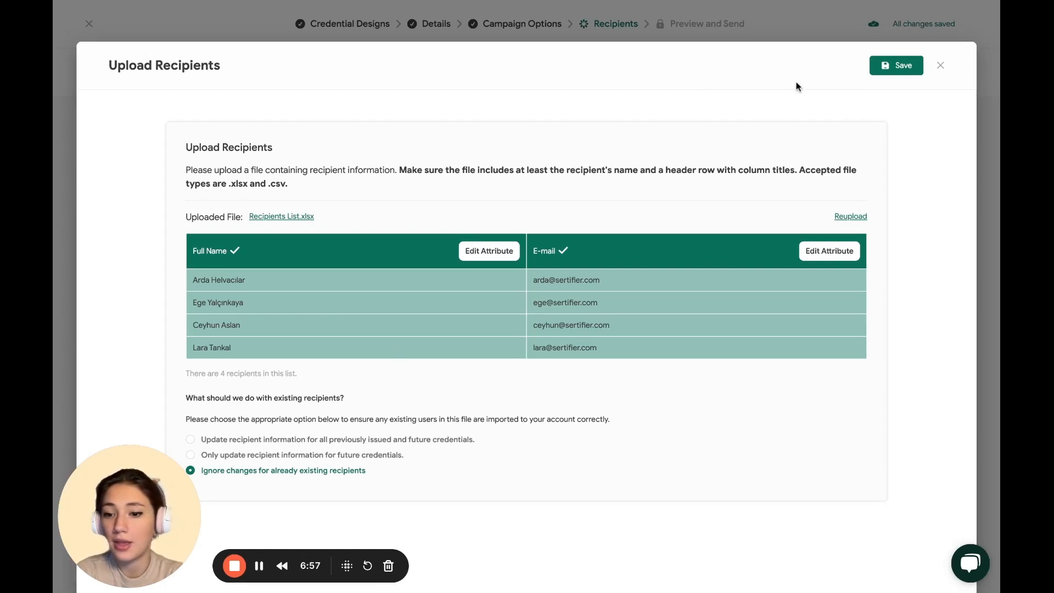
pyautogui.click(909, 73)
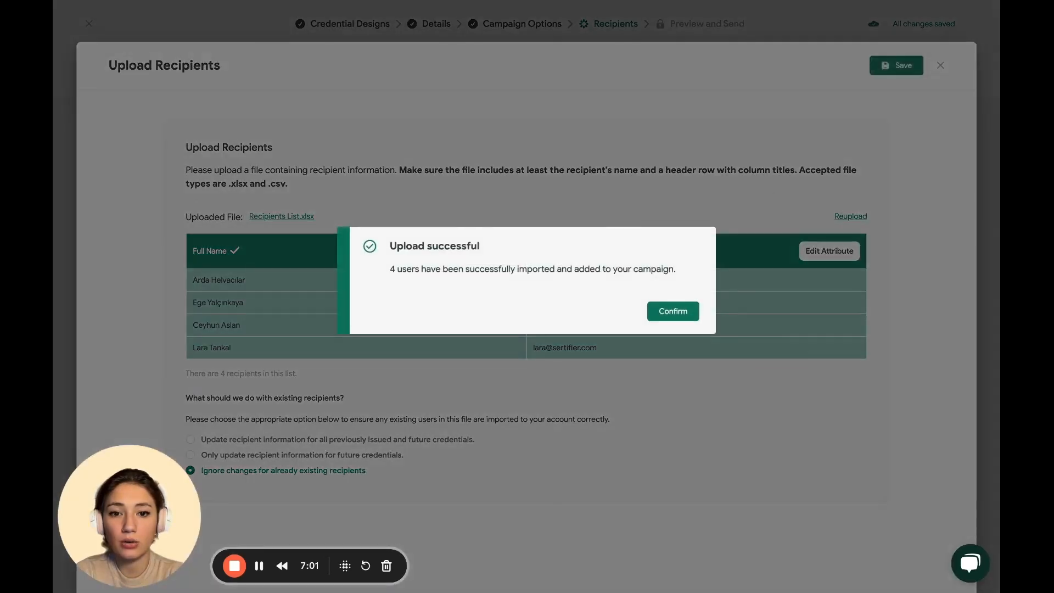
pyautogui.click(673, 311)
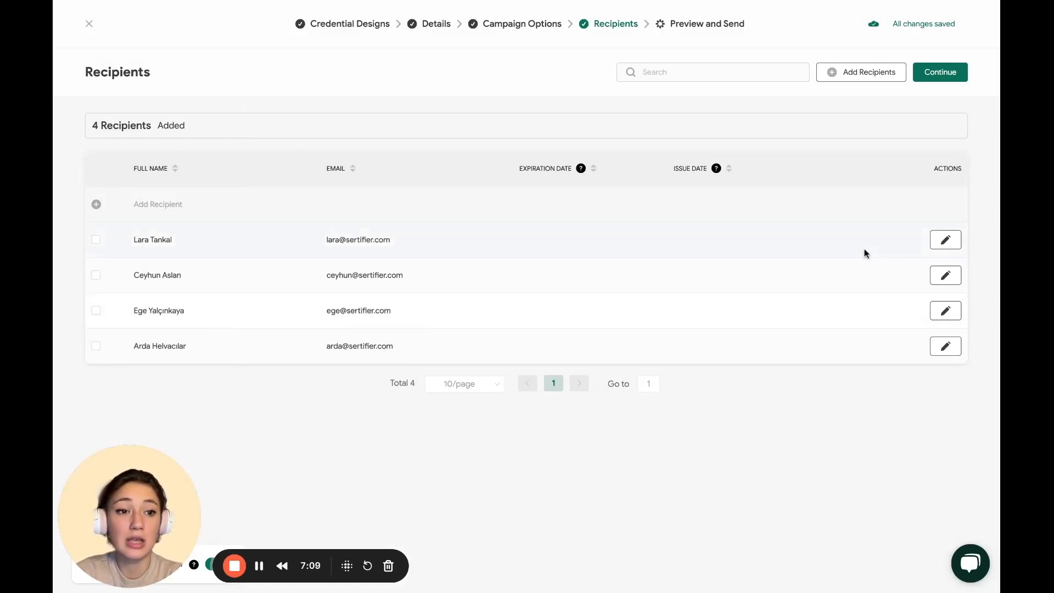
# Open the first listed recipient's row for editing, close it without changes, and continue to the Preview and Send stage
pyautogui.click(944, 241)
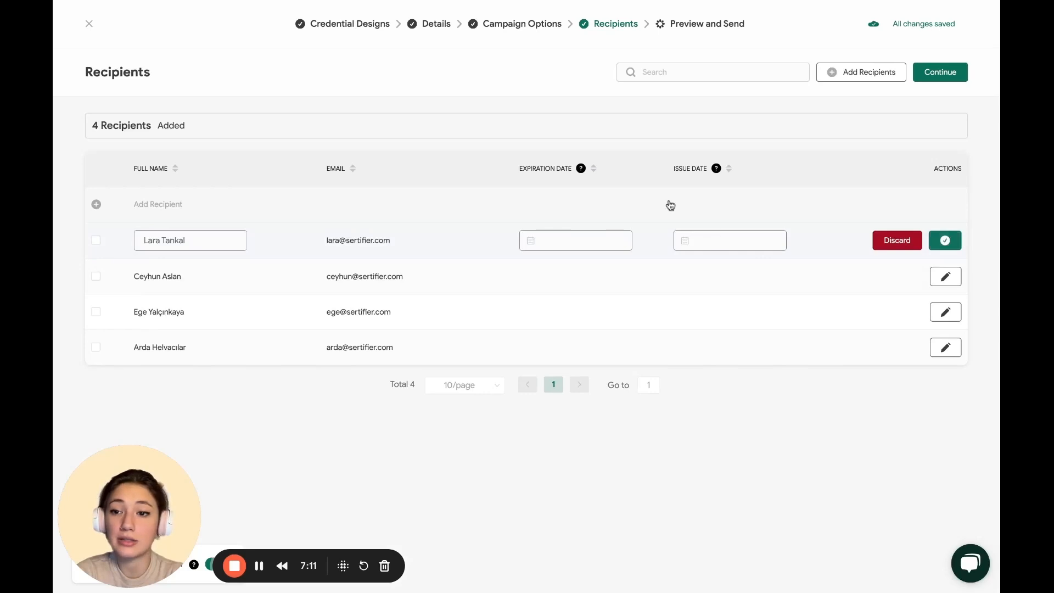
pyautogui.click(944, 244)
pyautogui.click(947, 77)
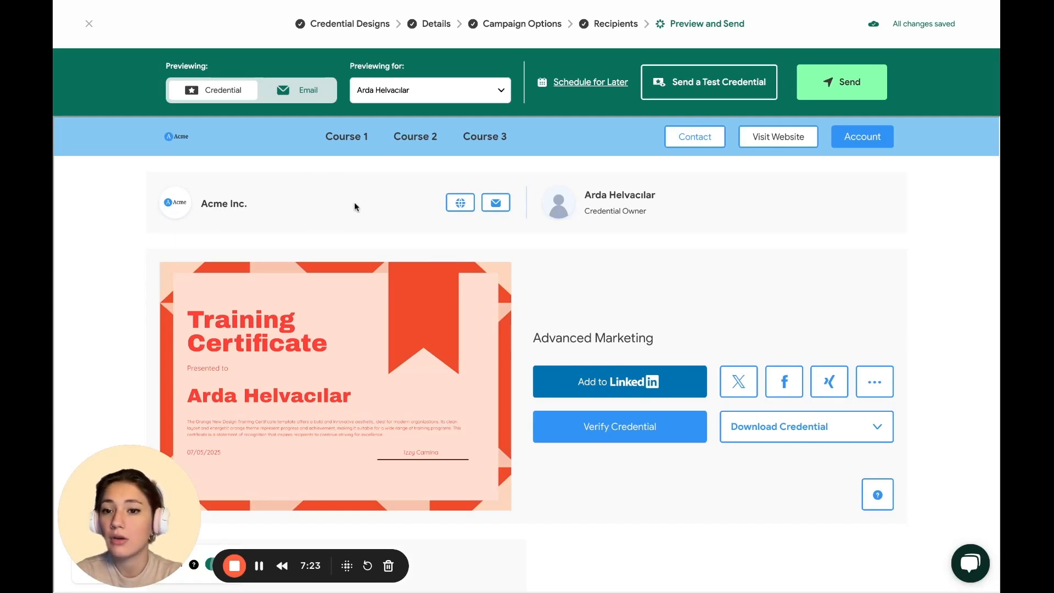
# Examine the credential page preview, switch the preview to the second recipient, and check that recipient's email before returning to the credential view
pyautogui.scroll(-3, 355, 207)
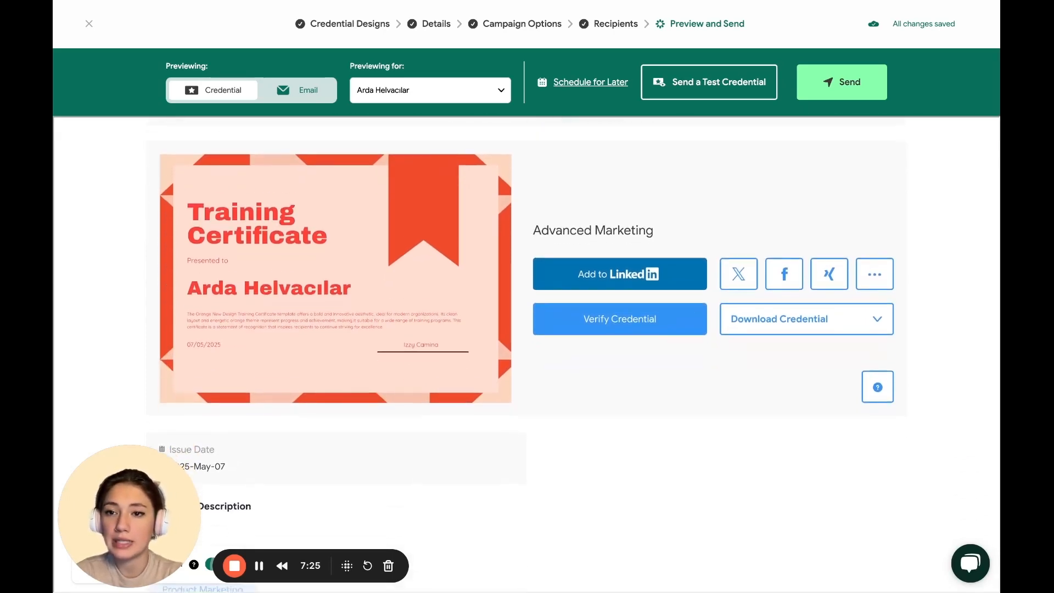
pyautogui.scroll(-3, 354, 203)
pyautogui.scroll(5, 354, 203)
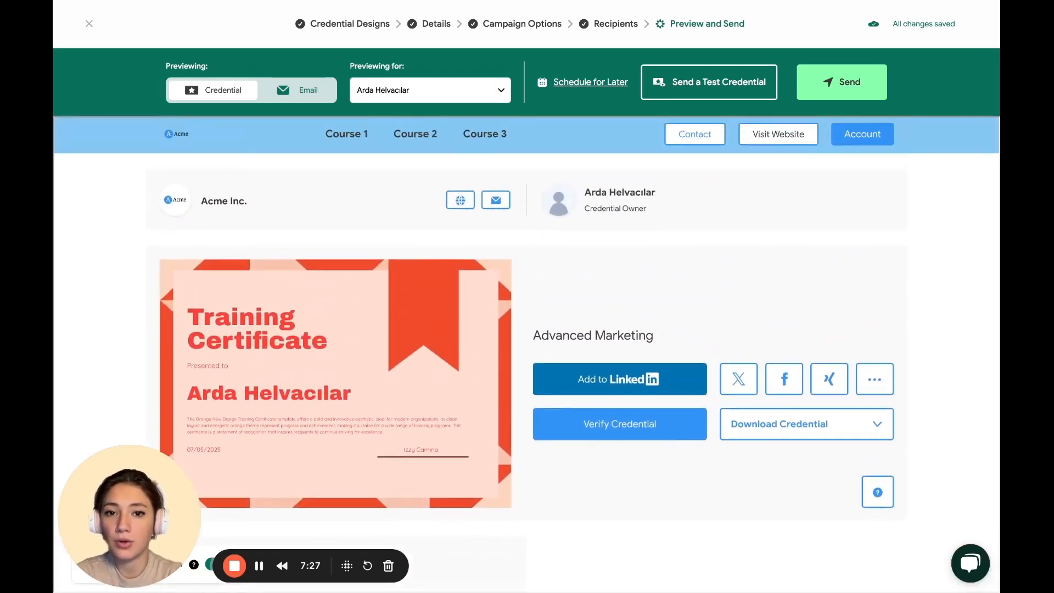
pyautogui.click(365, 88)
pyautogui.click(386, 144)
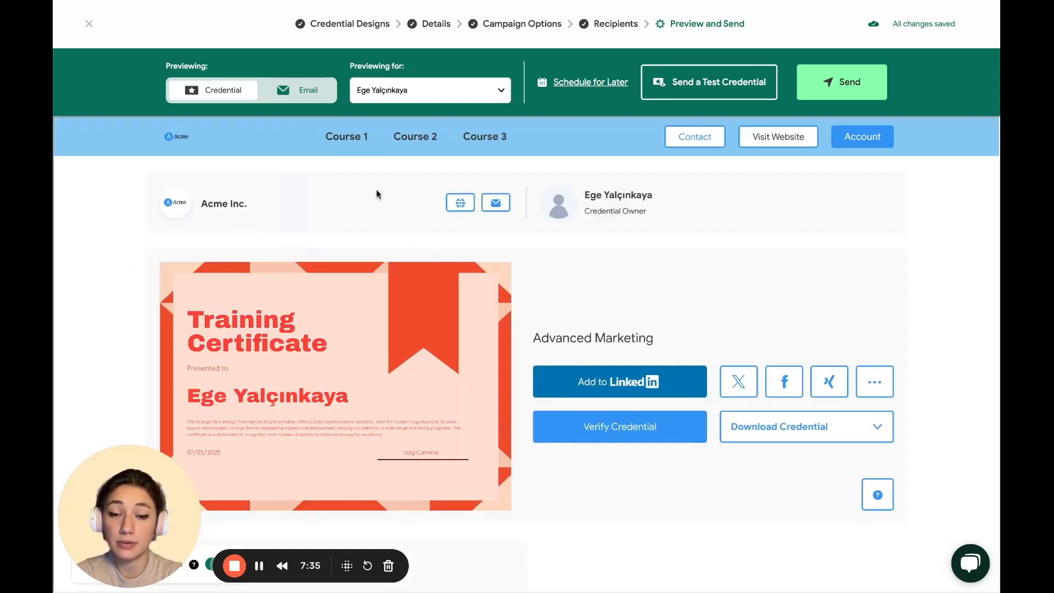
pyautogui.click(289, 89)
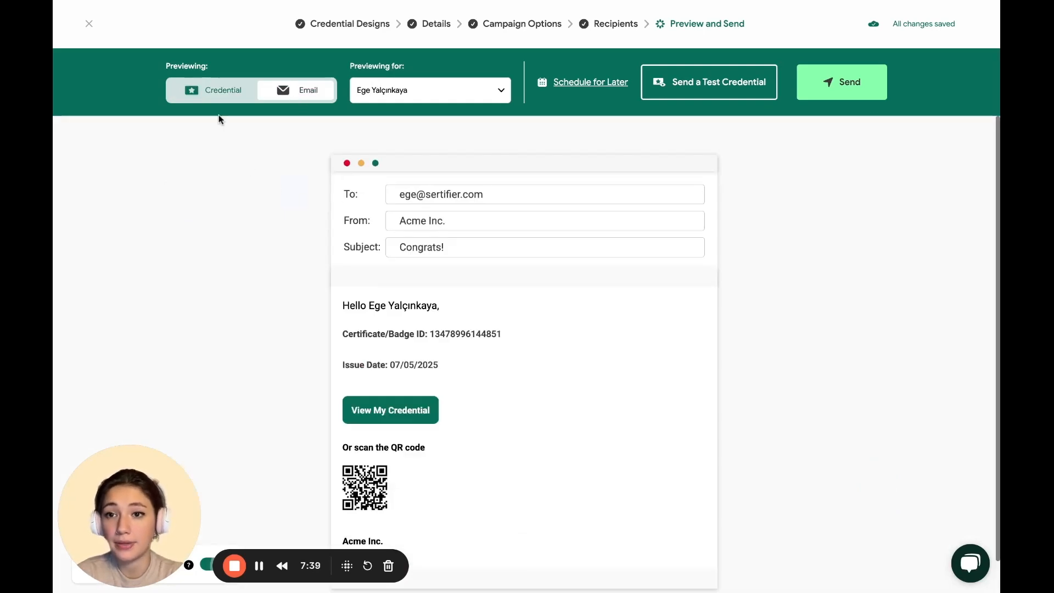
pyautogui.click(213, 94)
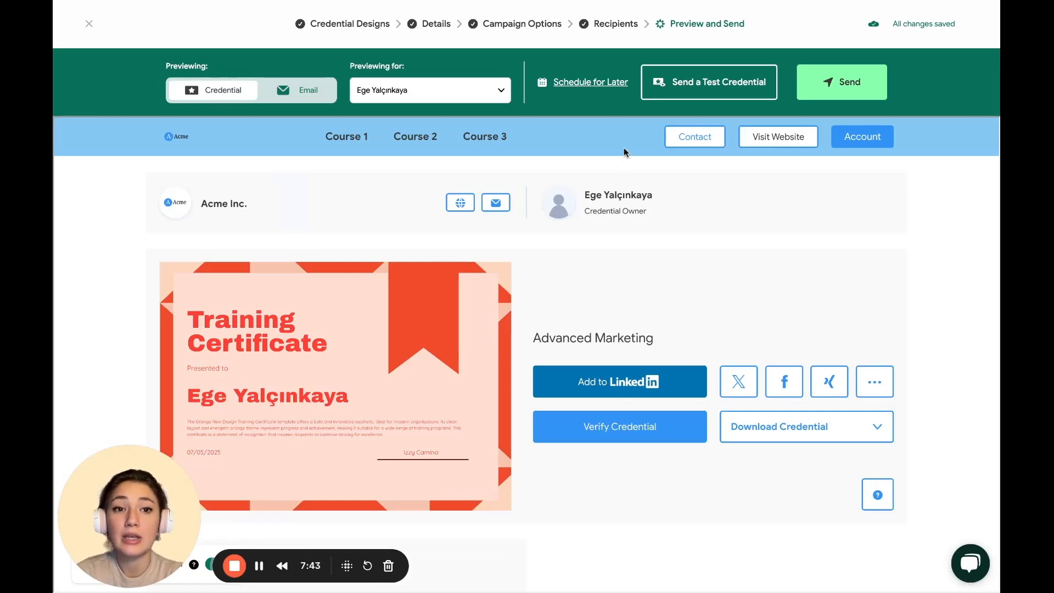
# Look at the test credential form and the campaign's schedule date and time options, cancelling both
pyautogui.click(668, 98)
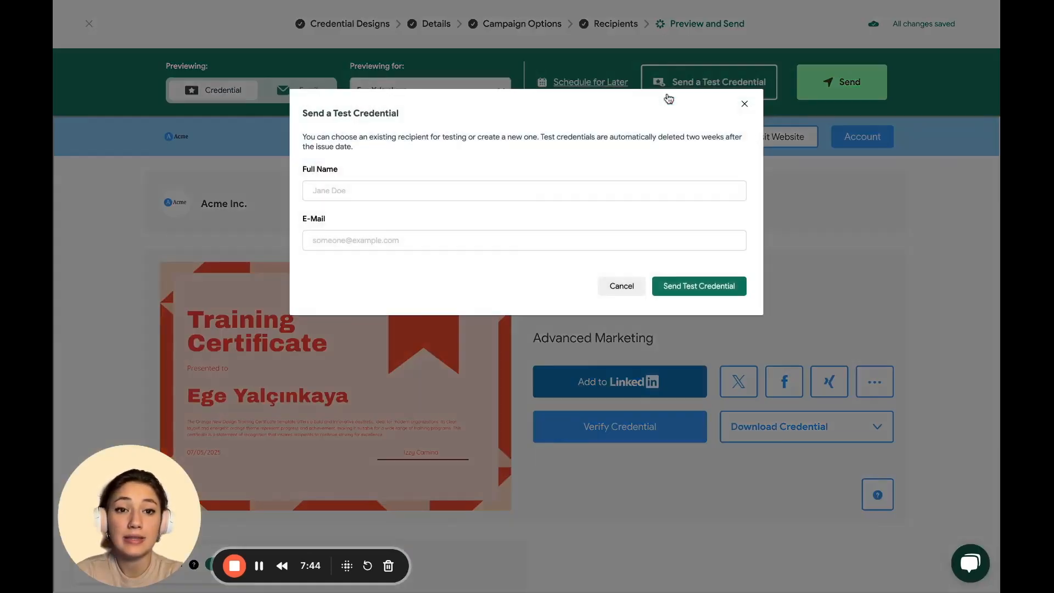
pyautogui.click(488, 189)
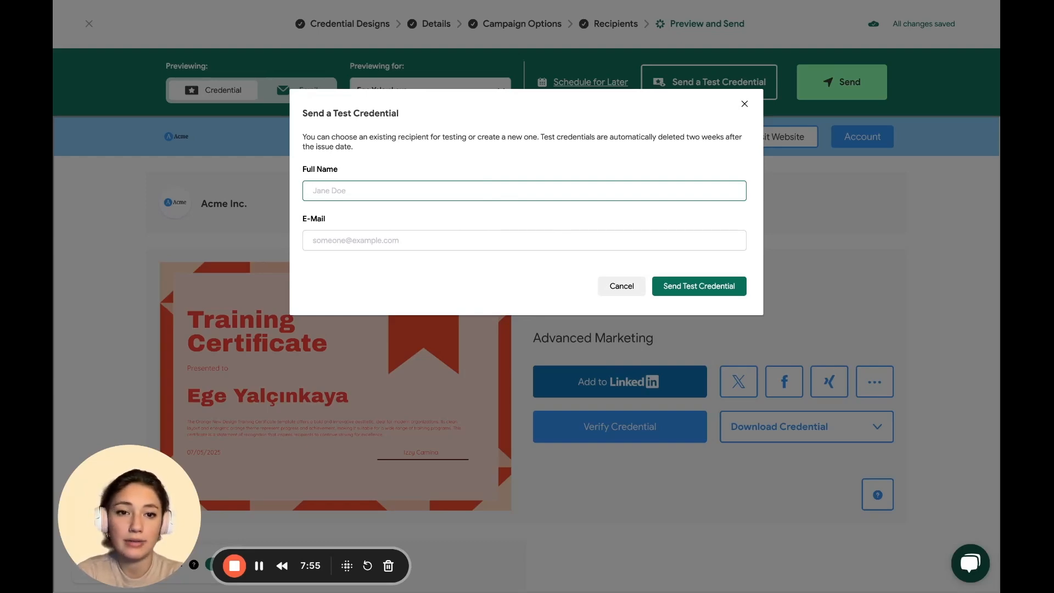
pyautogui.click(620, 291)
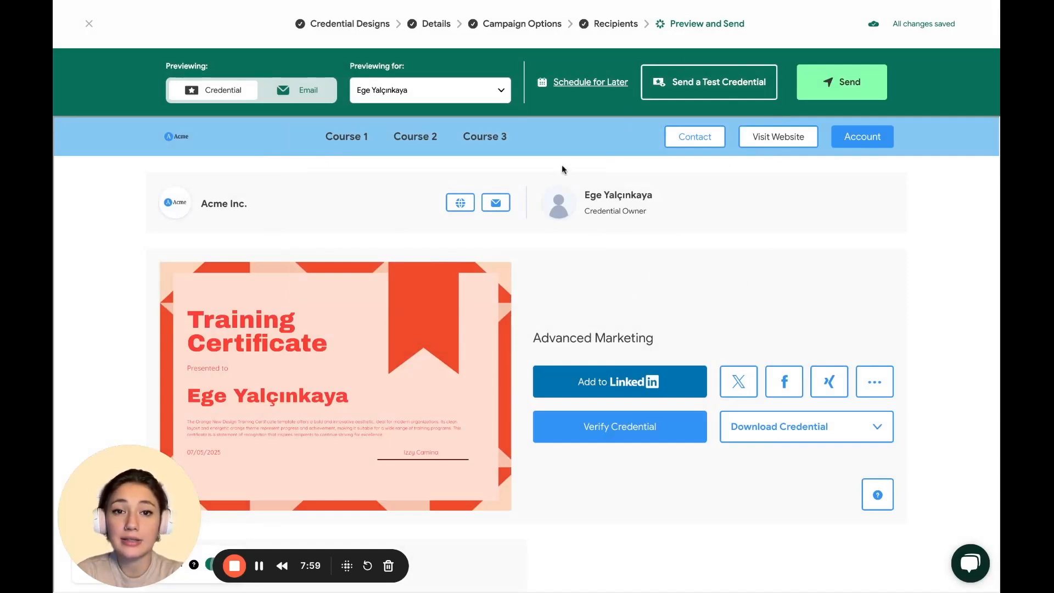
pyautogui.click(575, 89)
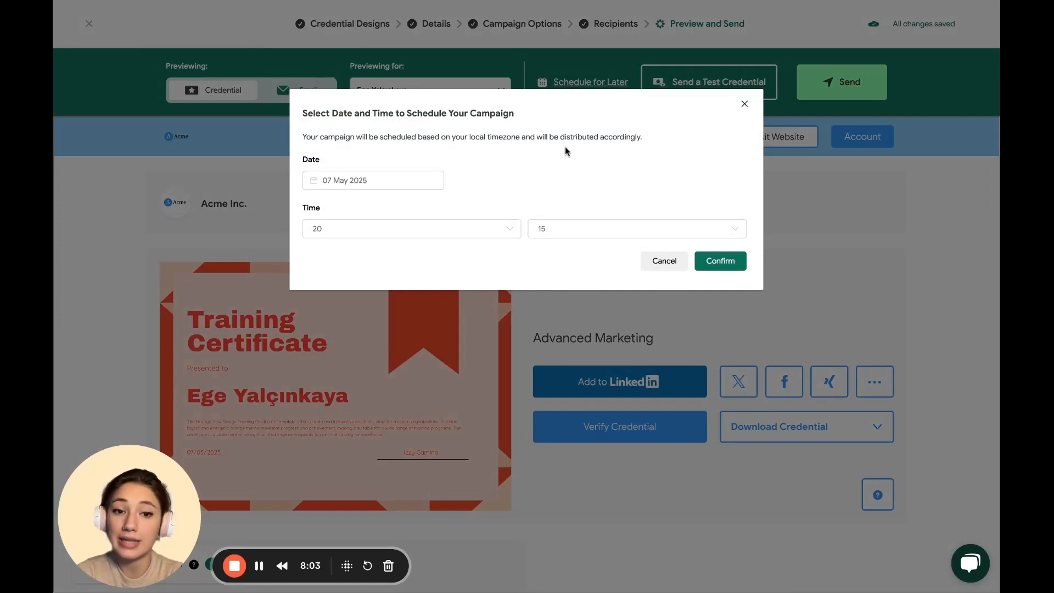
pyautogui.click(663, 265)
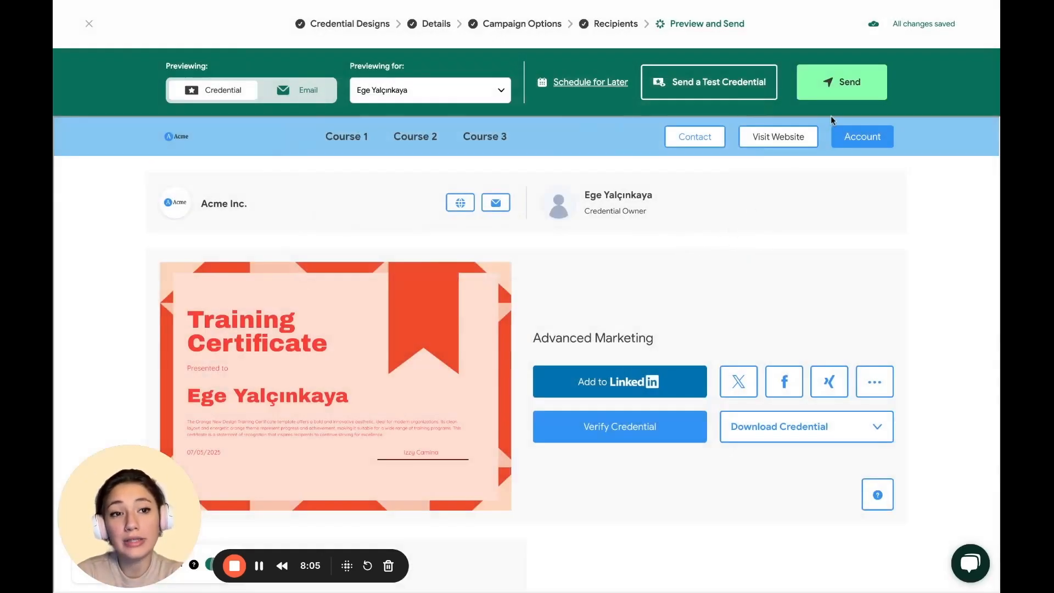
# Send the Advanced Marketing campaign to its recipients immediately and return to the list of sent campaigns
pyautogui.click(835, 97)
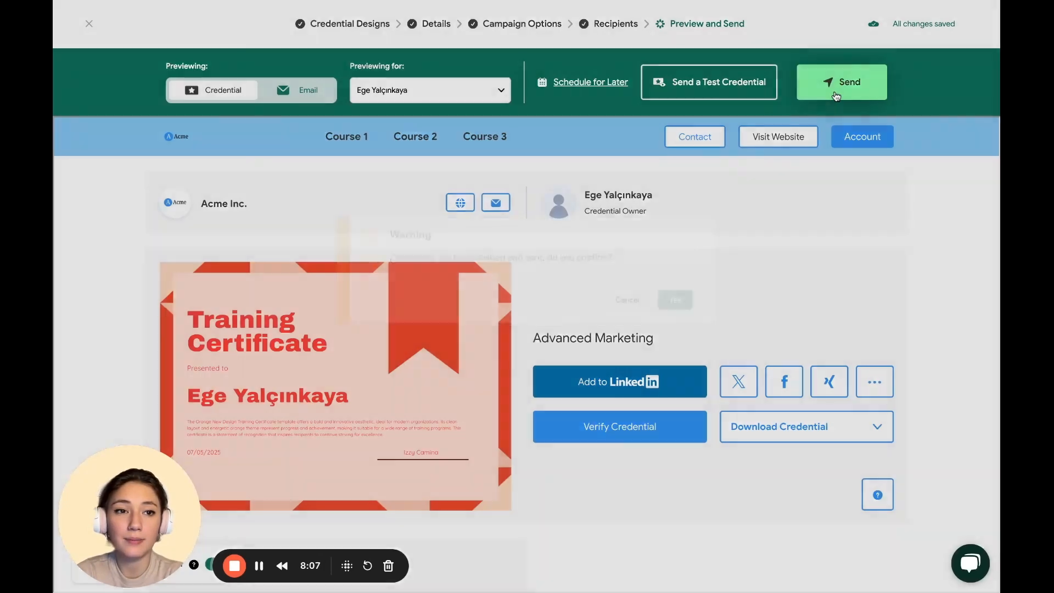
pyautogui.click(678, 318)
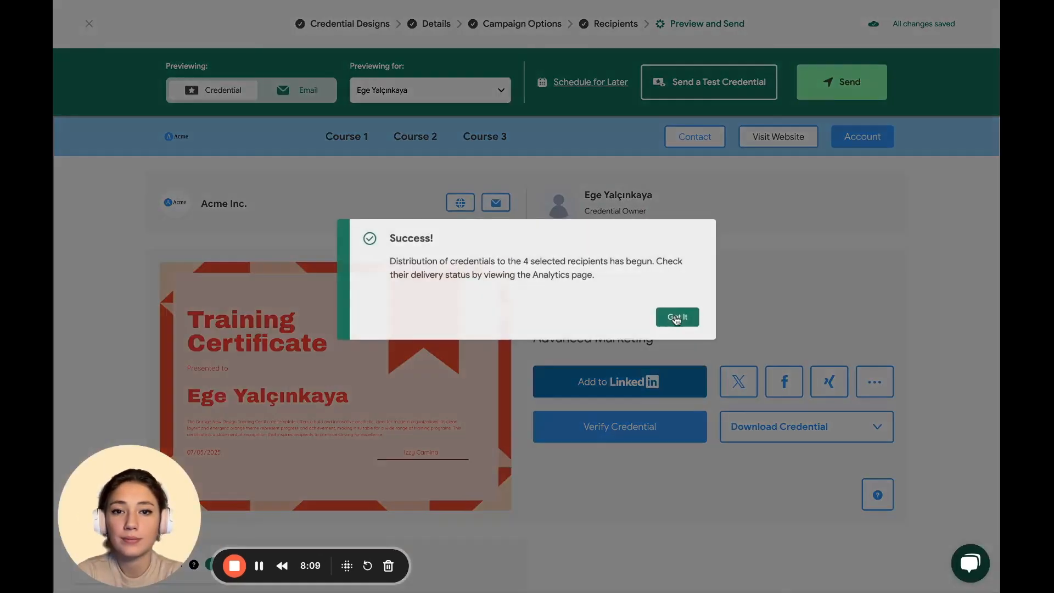
pyautogui.click(675, 319)
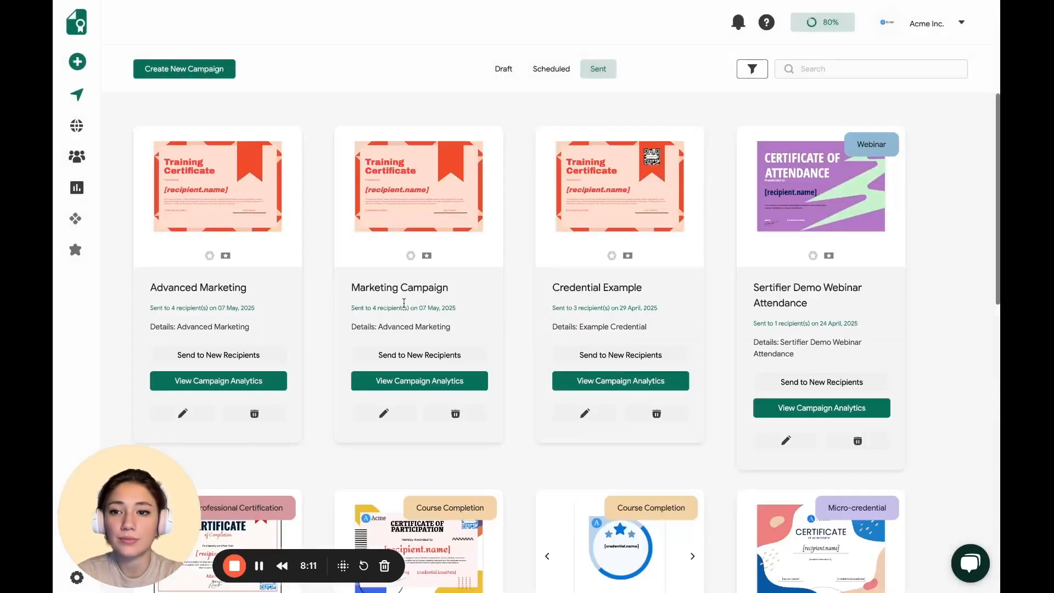